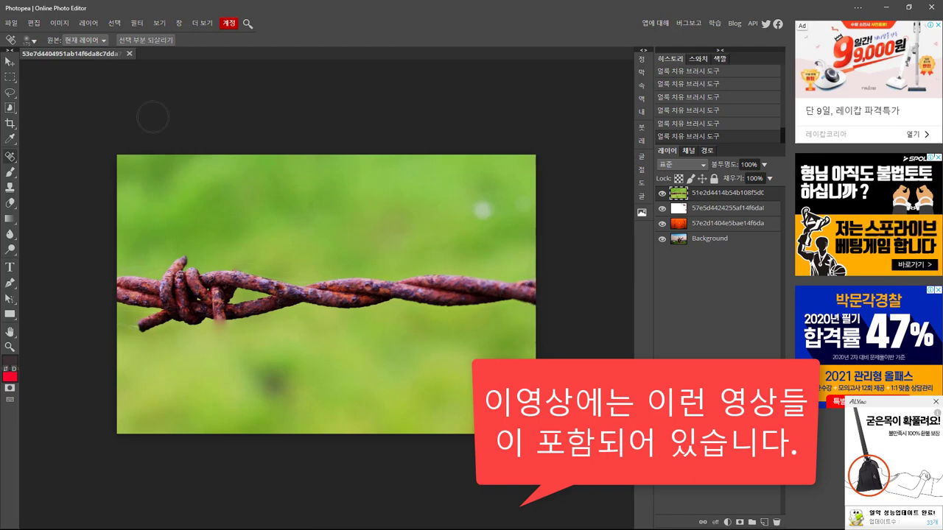
Erase the barbed wire from the green background by painting over it with the Spot Healing Brush, including the small leftover remnant.
left_click(32, 39)
left_click_drag(63, 91, 137, 93)
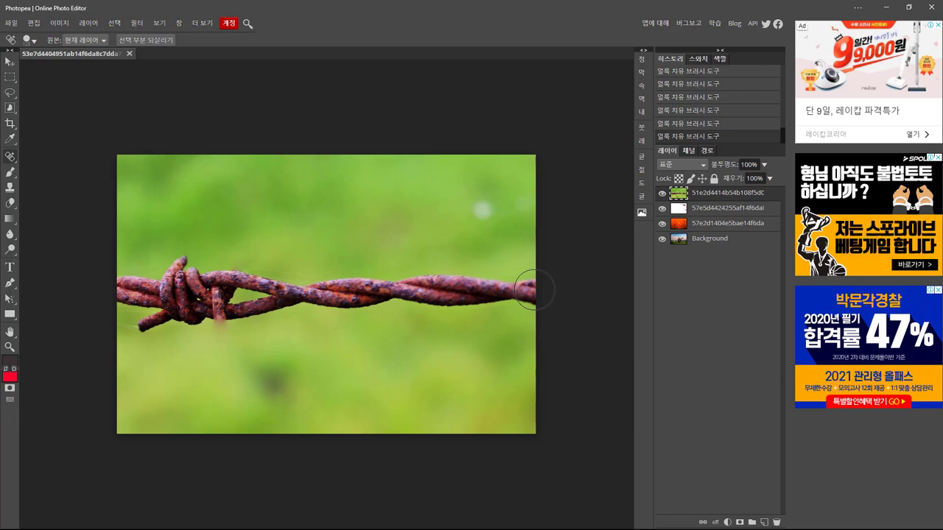
mouse_move(534, 289)
left_mouse_down()
mouse_move(313, 291)
mouse_move(253, 302)
mouse_move(241, 284)
mouse_move(185, 272)
mouse_move(117, 288)
mouse_move(125, 308)
mouse_move(155, 316)
mouse_move(255, 309)
left_mouse_up()
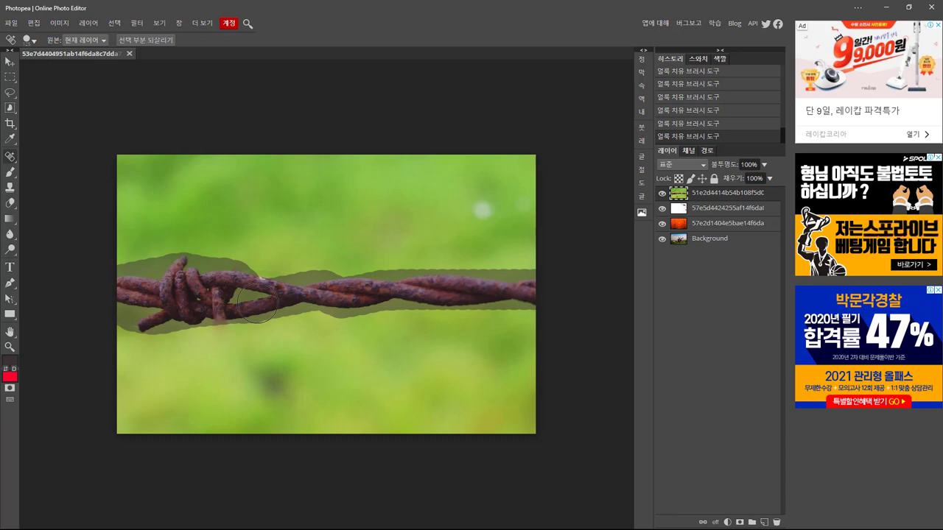
left_click_drag(256, 302, 258, 301)
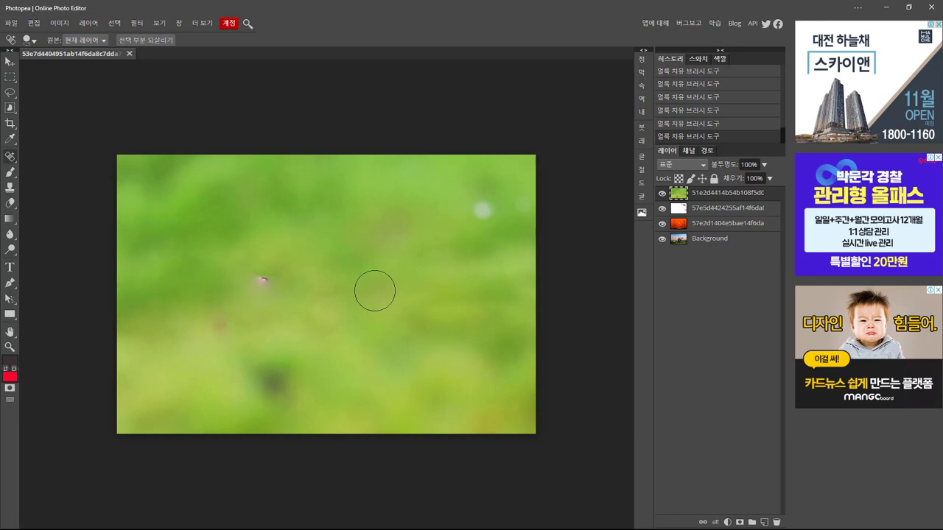
left_click(260, 277)
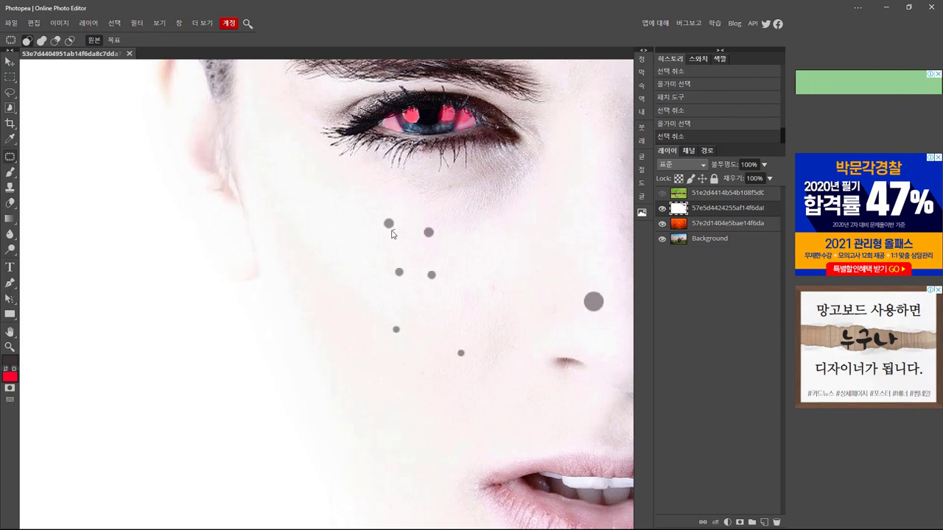
Outline the upper-left grey dot on the cheek with the Patch tool, replace it with clean skin, and clear the selection.
mouse_move(381, 221)
left_mouse_down()
mouse_move(396, 216)
mouse_move(394, 236)
left_mouse_up()
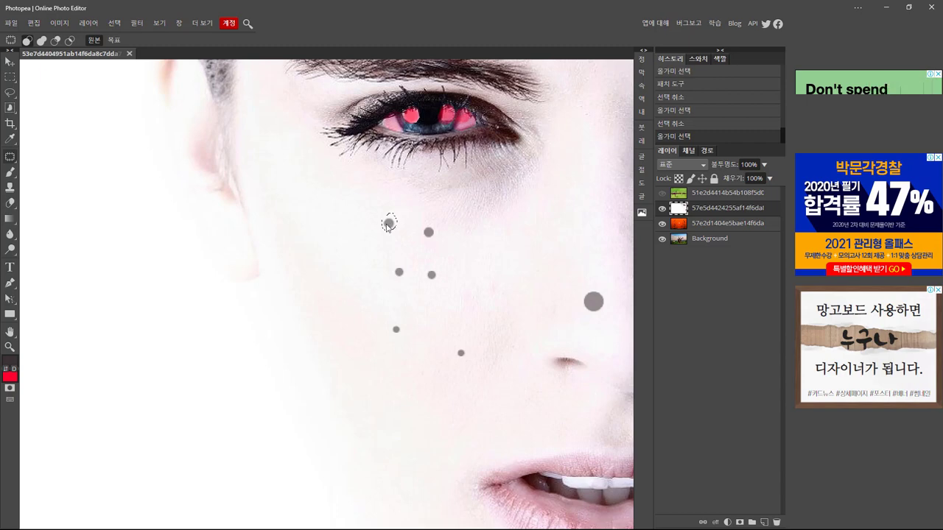
key("Delete")
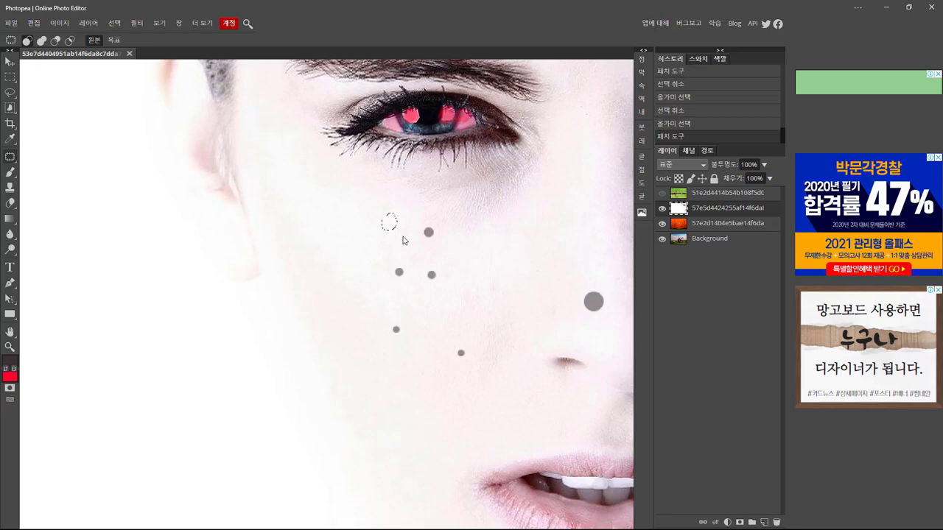
key("ctrl+d")
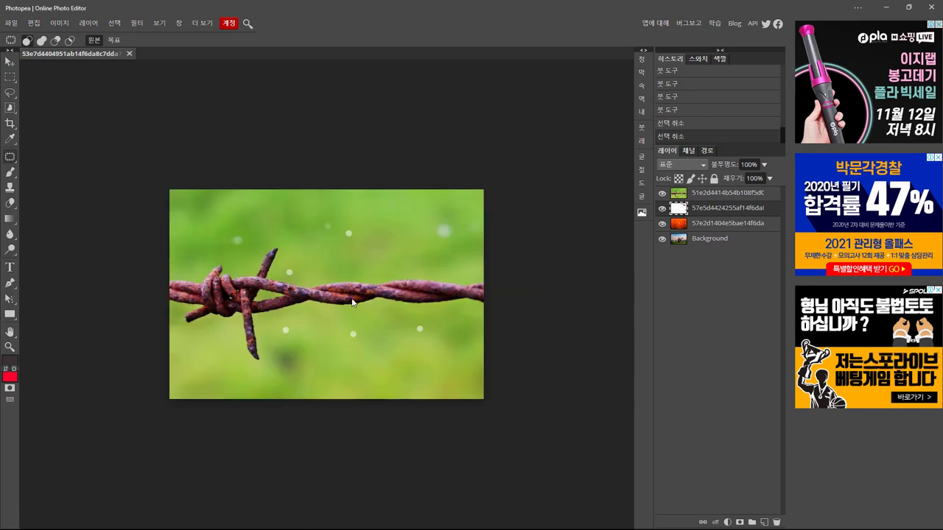
On the barbed-wire layer, use the Patch tool to replace the white spots above and below the wire's middle with clean green background.
scroll(353, 300, "up", 1)
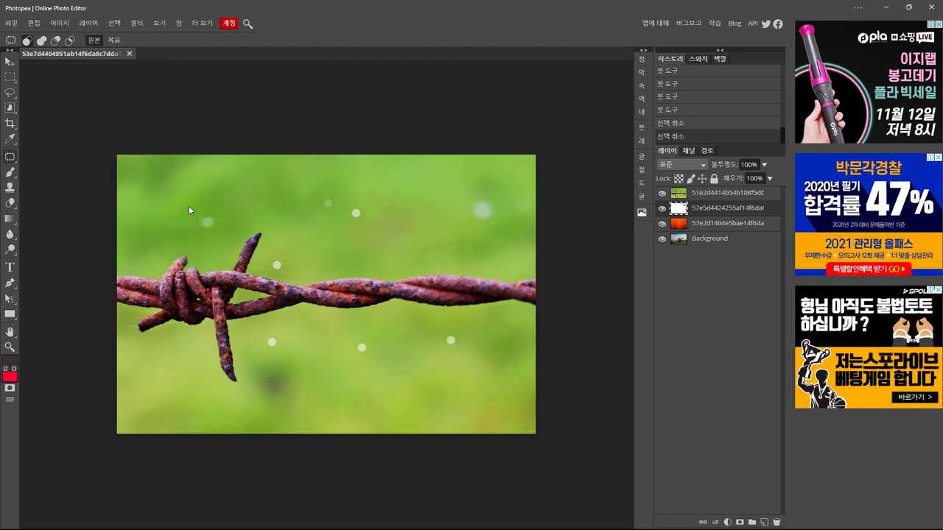
left_click(674, 196)
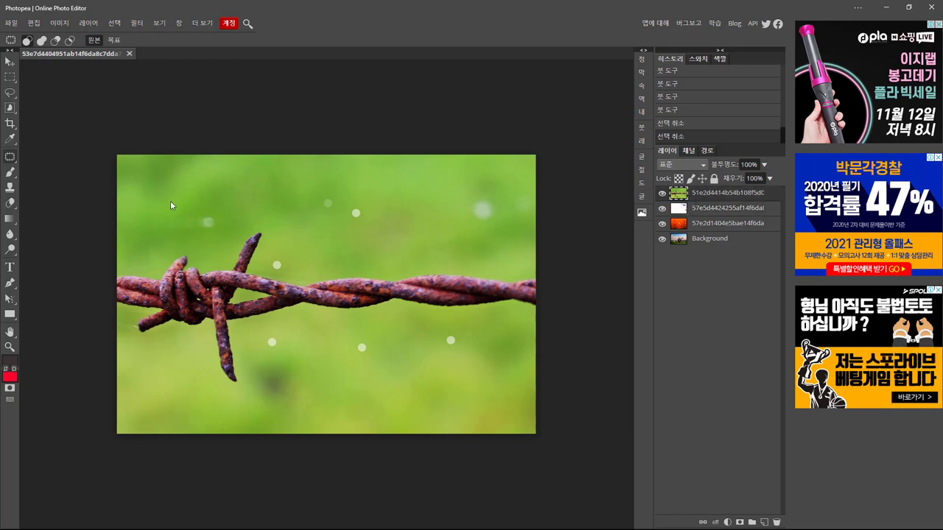
right_click(14, 159)
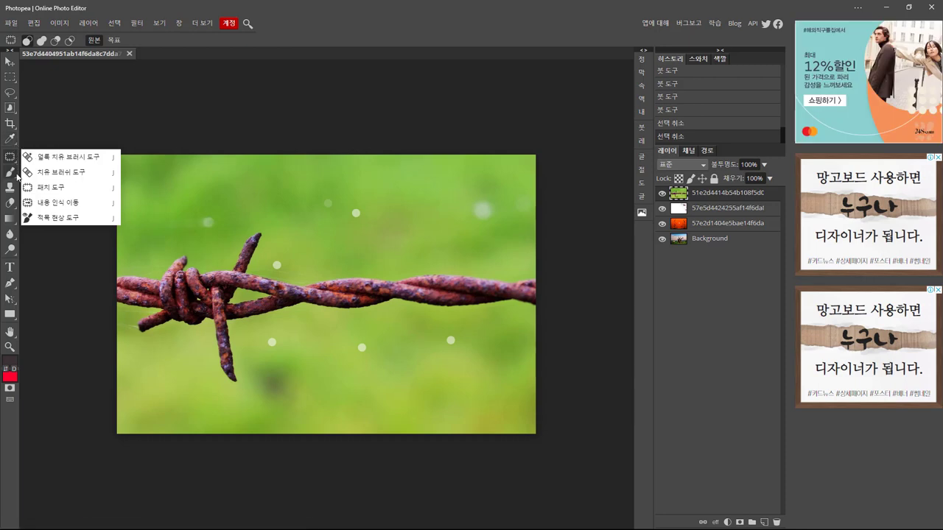
right_click(15, 179)
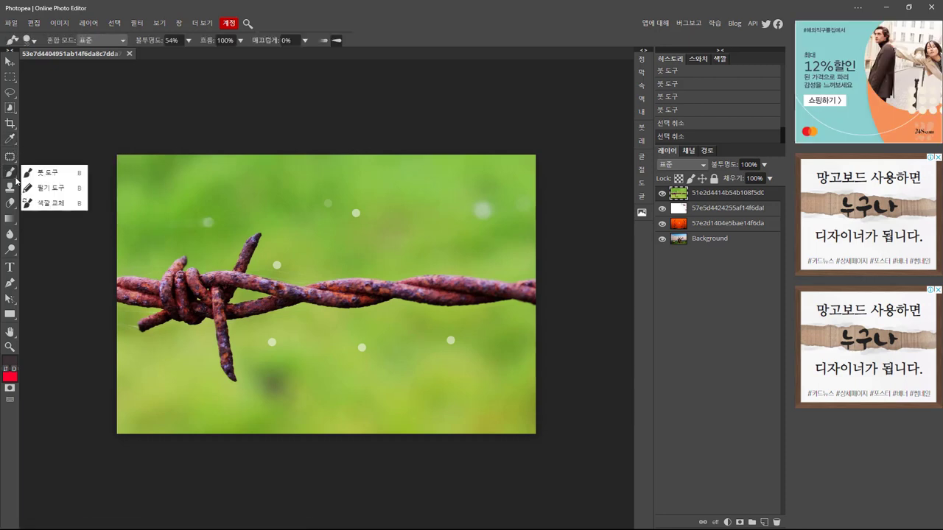
right_click(14, 163)
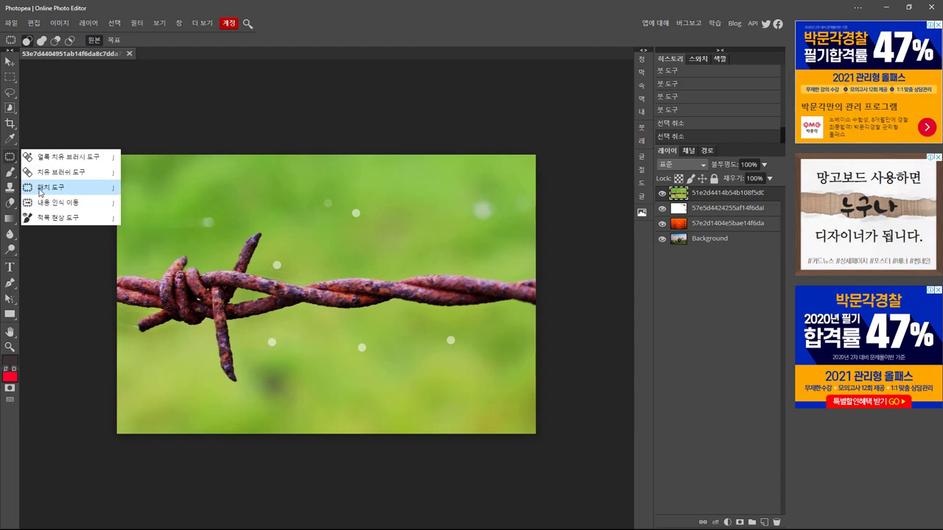
left_click(41, 192)
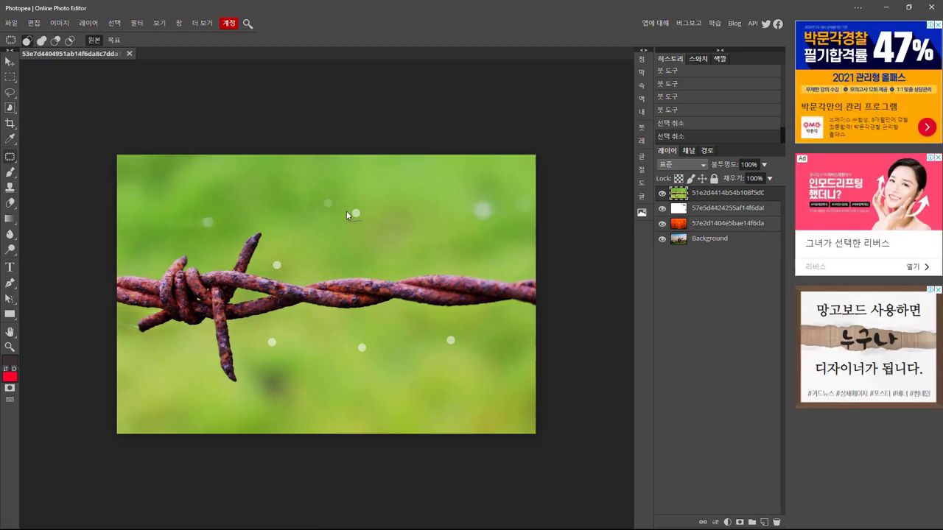
left_click(354, 212)
left_click_drag(360, 219, 360, 218)
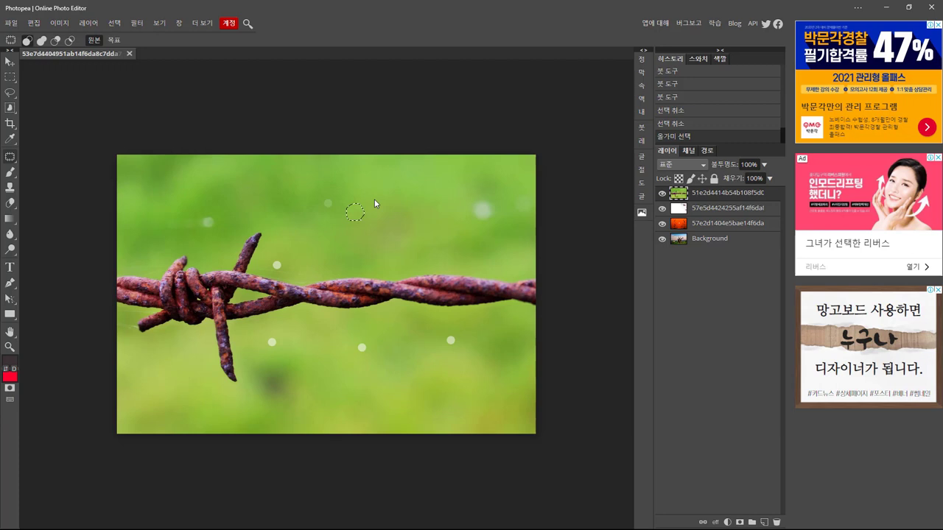
left_click_drag(374, 204, 374, 203)
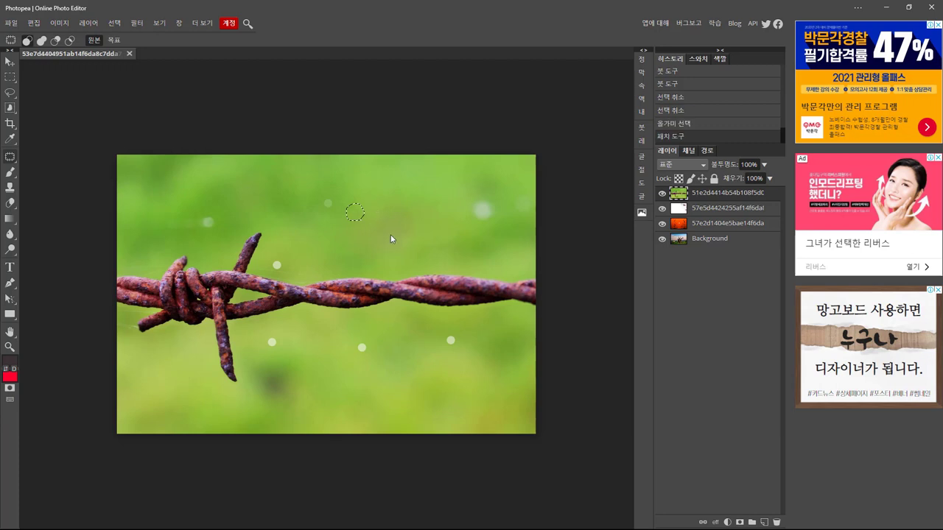
key("ctrl+d")
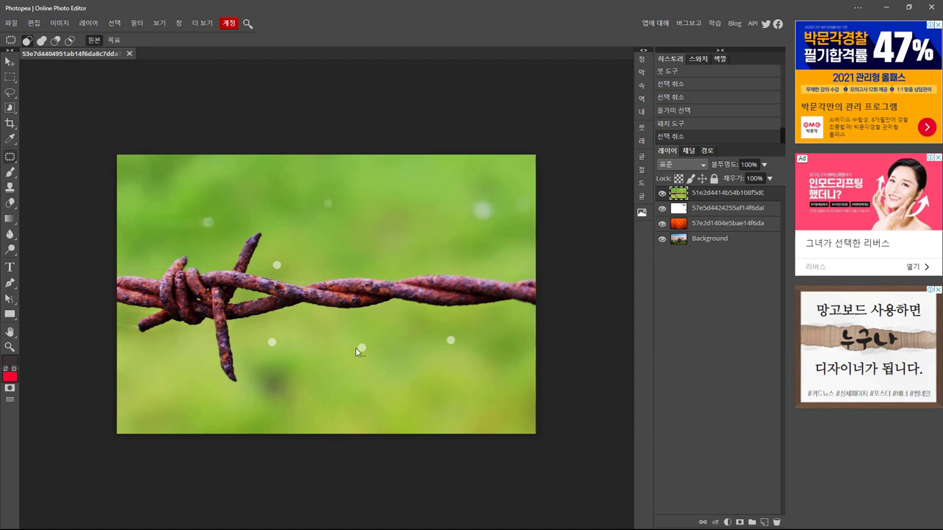
mouse_move(356, 352)
left_mouse_down()
mouse_move(362, 341)
mouse_move(364, 356)
left_mouse_up()
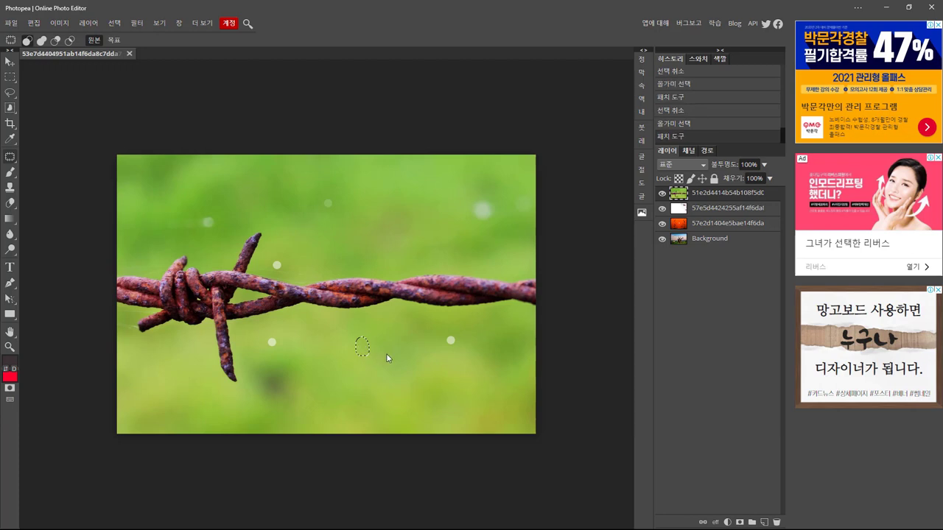
key("ctrl+d")
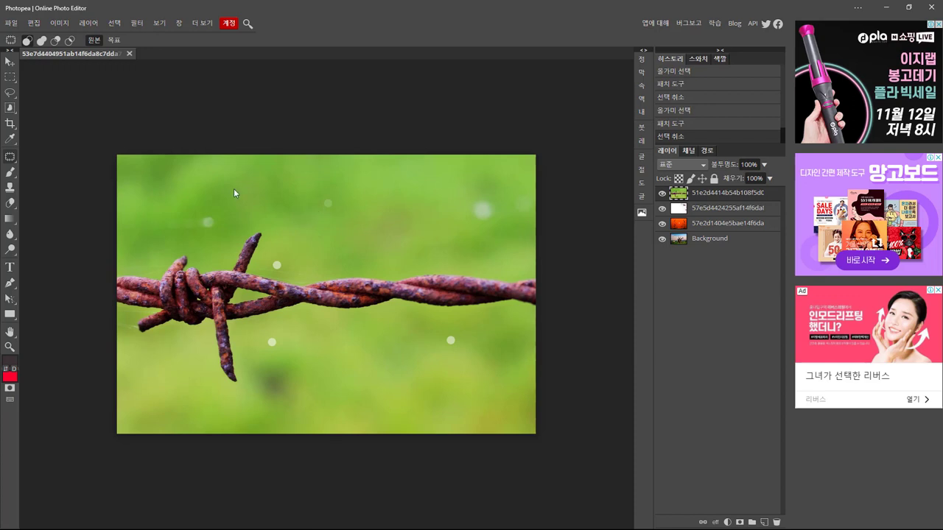
Hide the barbed-wire layer and bring the grey dots on the portrait's cheek into close view.
left_click(662, 195)
scroll(384, 247, "up", 2)
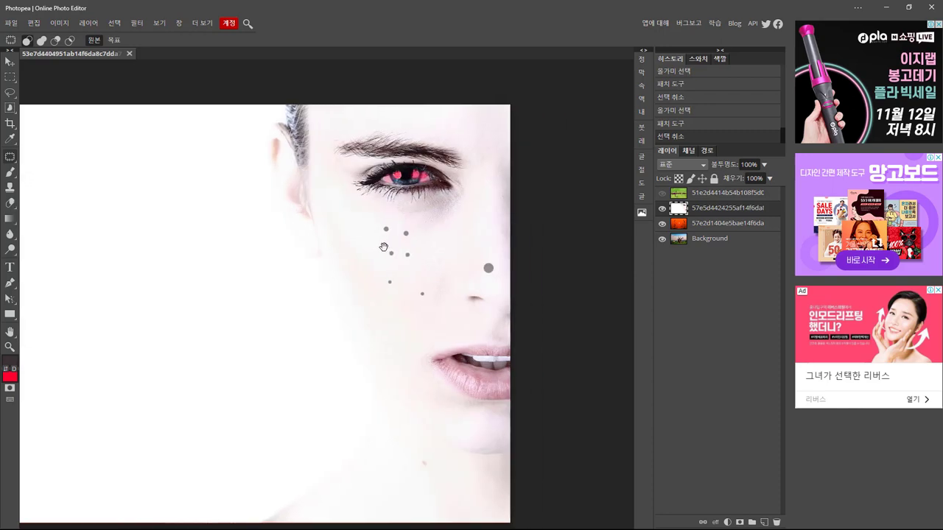
left_click_drag(412, 246, 422, 246)
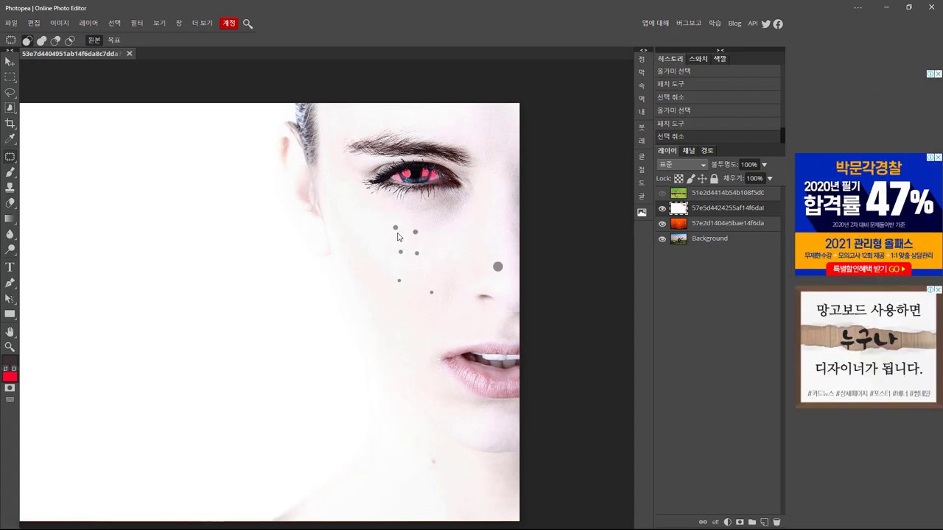
left_click(402, 232)
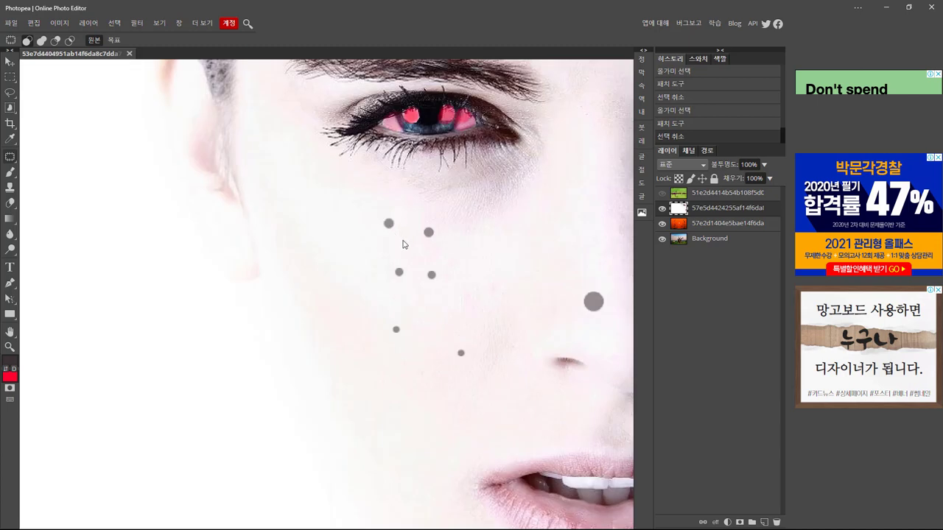
Try patching the upper-left grey cheek dot with the clean skin beside it, and undo the patch.
mouse_move(403, 245)
left_mouse_down()
mouse_move(365, 234)
mouse_move(396, 199)
mouse_move(414, 230)
mouse_move(405, 237)
left_mouse_up()
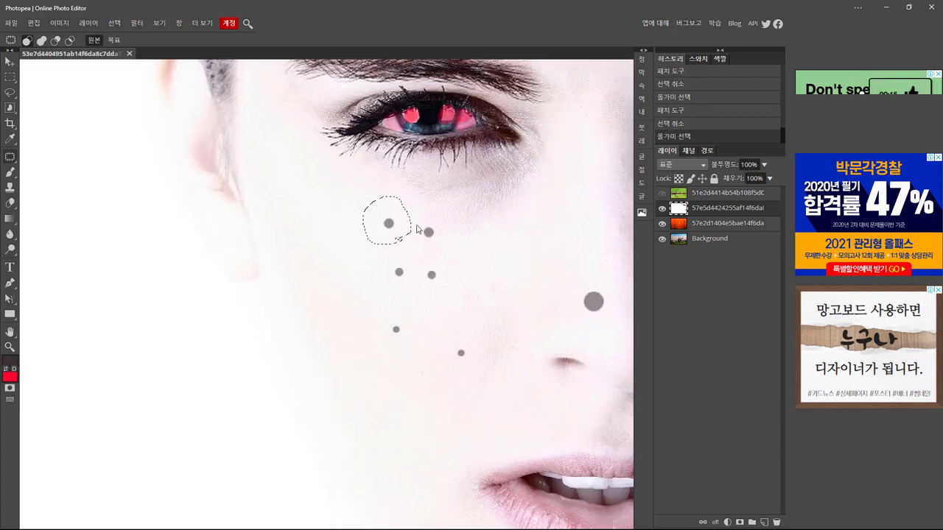
left_click(396, 235)
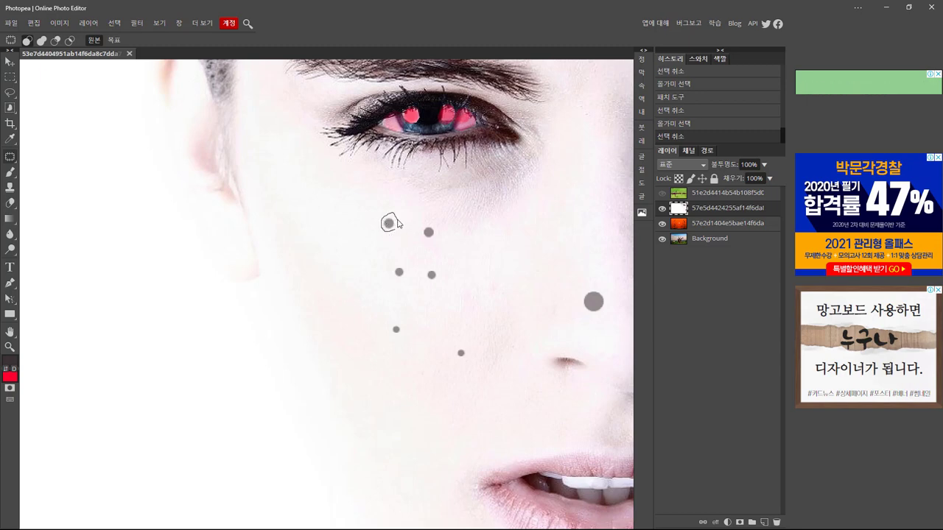
left_click_drag(396, 233, 395, 232)
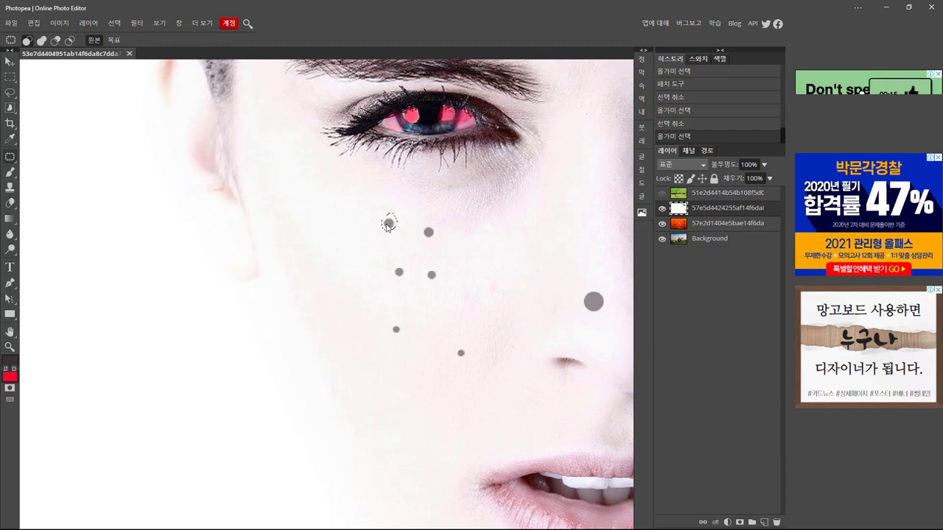
left_click_drag(388, 225, 361, 224)
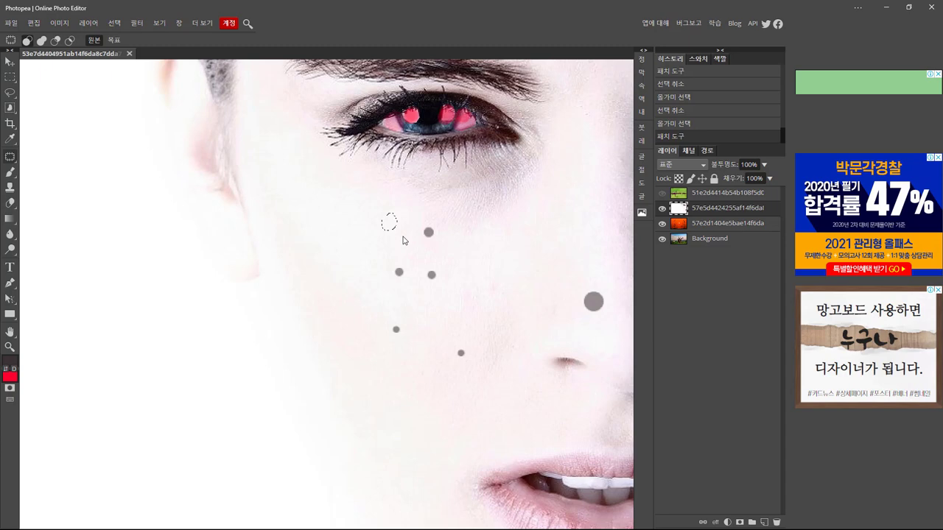
key("ctrl+z")
key("ctrl+z")
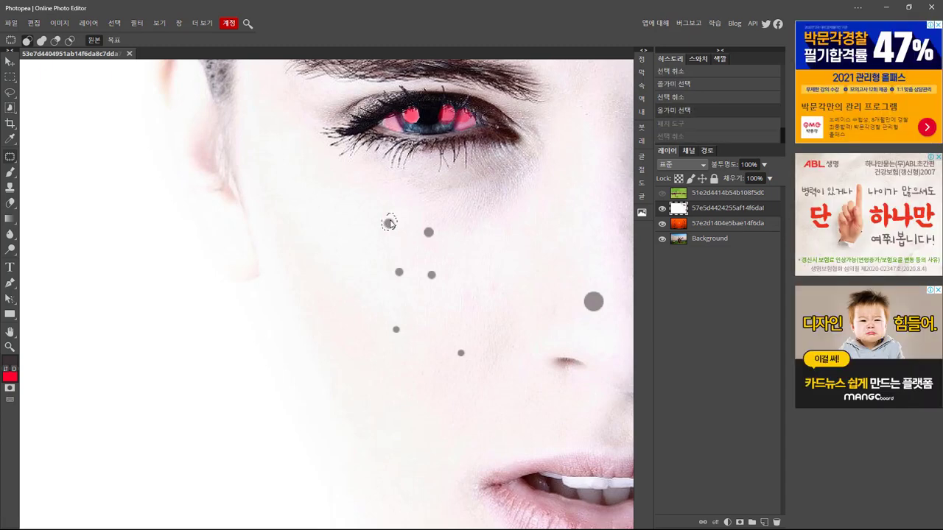
Try patching the upper-left cheek dot with texture from the eyelash area, and revert to the history state before that patch.
left_click_drag(390, 224, 367, 126)
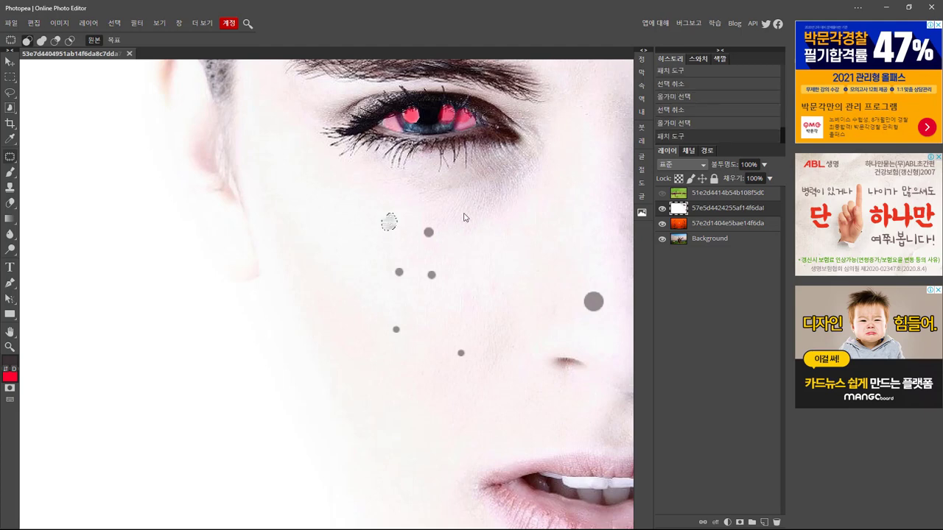
key("ctrl+d")
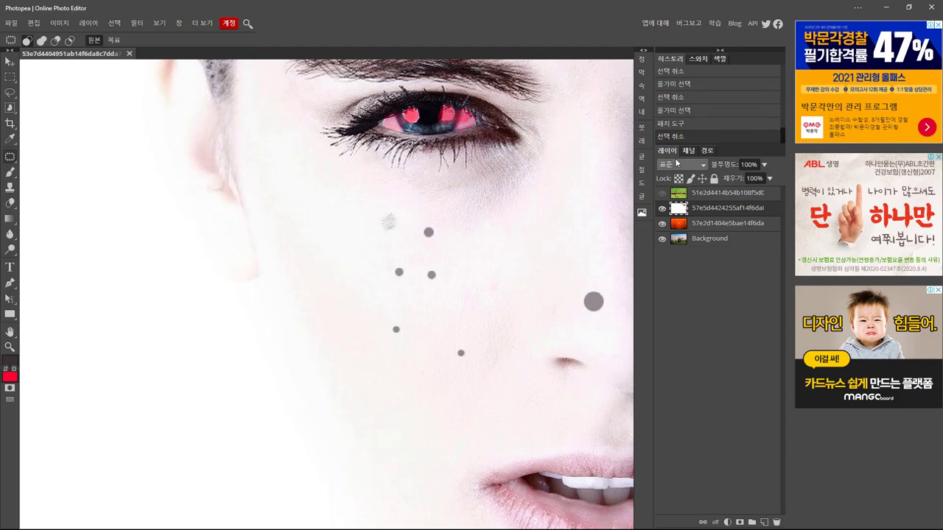
left_click(681, 112)
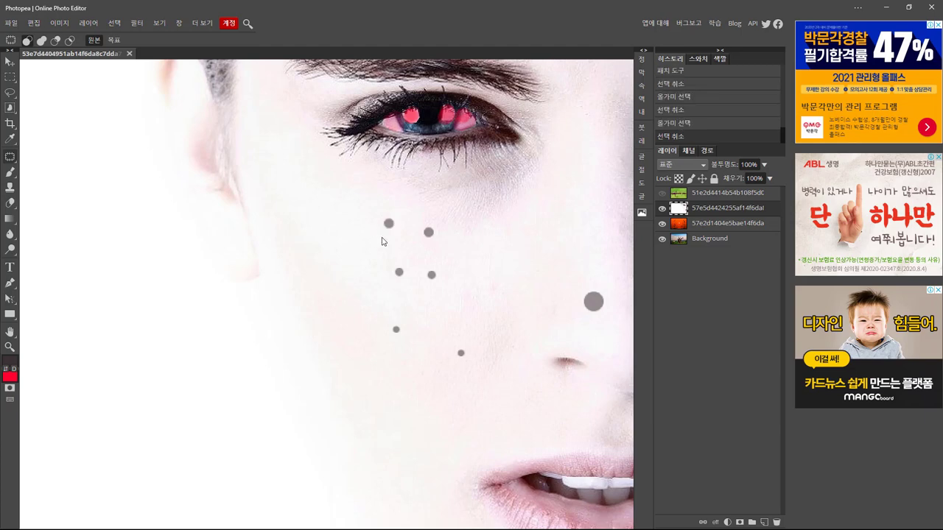
Relocate the upper-left grey dot across the cheek towards the nose with Content-Aware Move, and clear the selection.
left_click(11, 157)
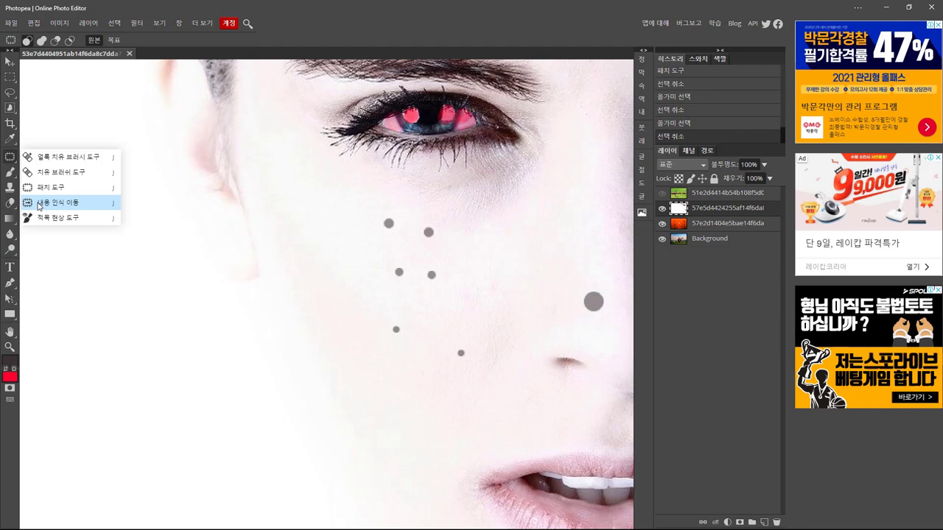
left_click(39, 205)
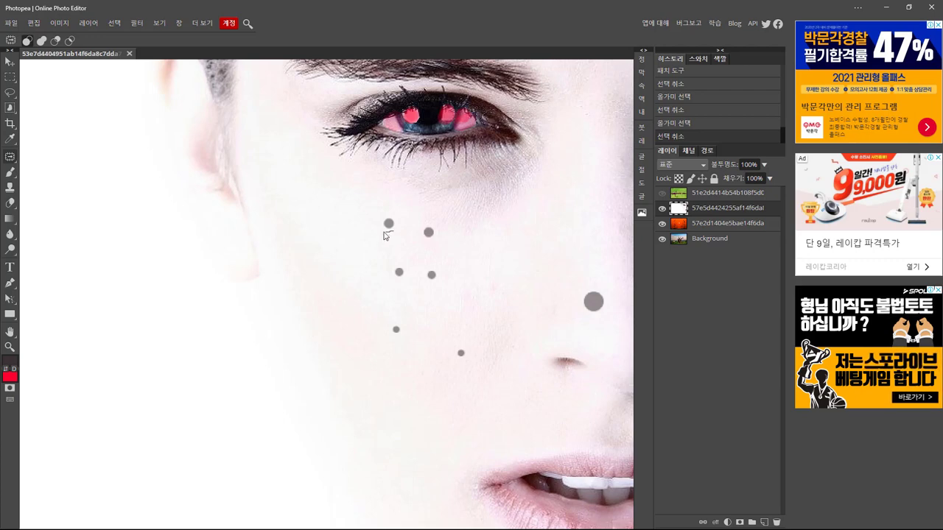
mouse_move(380, 228)
left_mouse_down()
mouse_move(381, 213)
mouse_move(396, 219)
mouse_move(394, 234)
left_mouse_up()
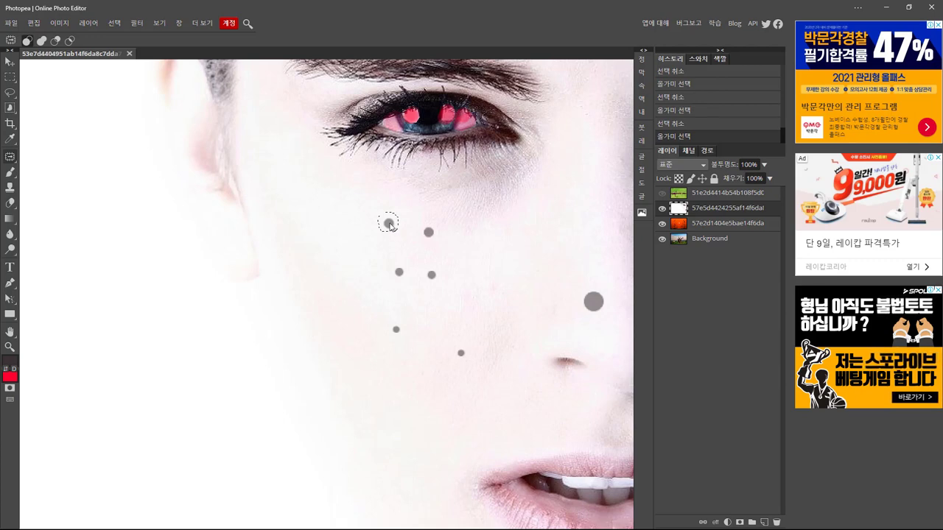
mouse_move(390, 225)
left_mouse_down()
mouse_move(421, 248)
mouse_move(475, 255)
left_mouse_up()
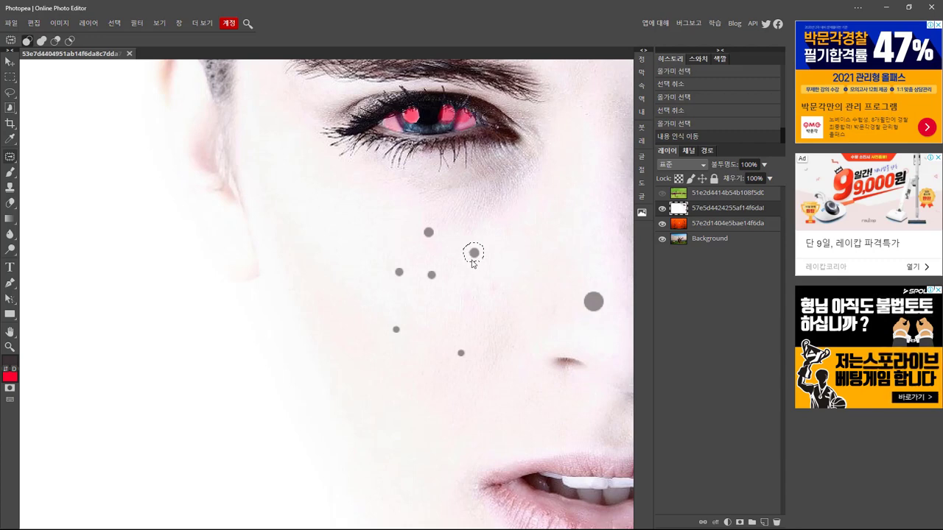
left_click(469, 273)
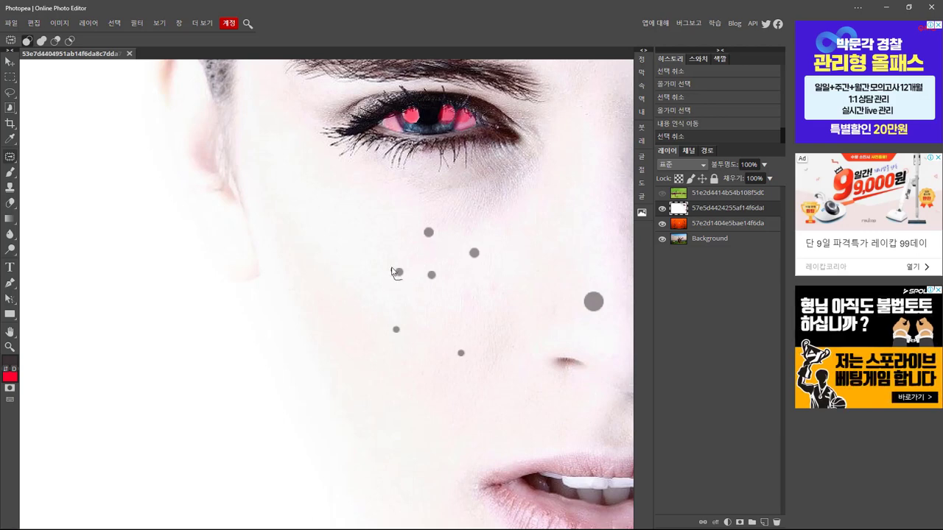
Try relocating the leftmost grey cheek dot to just below the eye with Content-Aware Move, and revert to the history state before the move.
left_click_drag(402, 282, 402, 279)
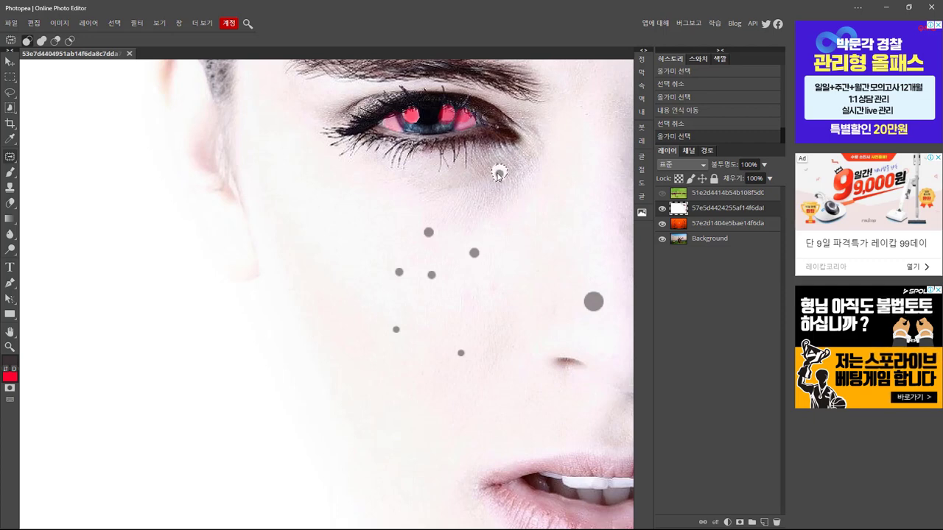
left_click_drag(498, 173, 499, 174)
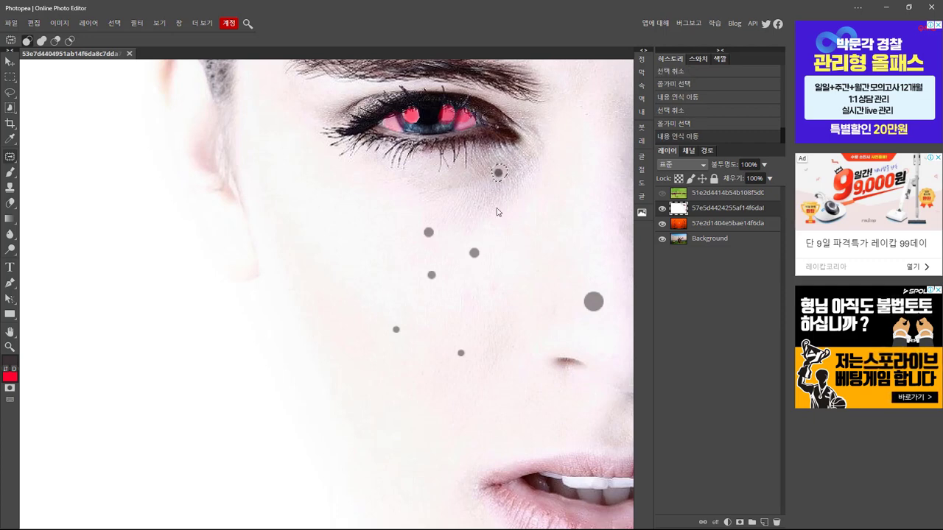
key("ctrl+d")
scroll(501, 171, "up", 2)
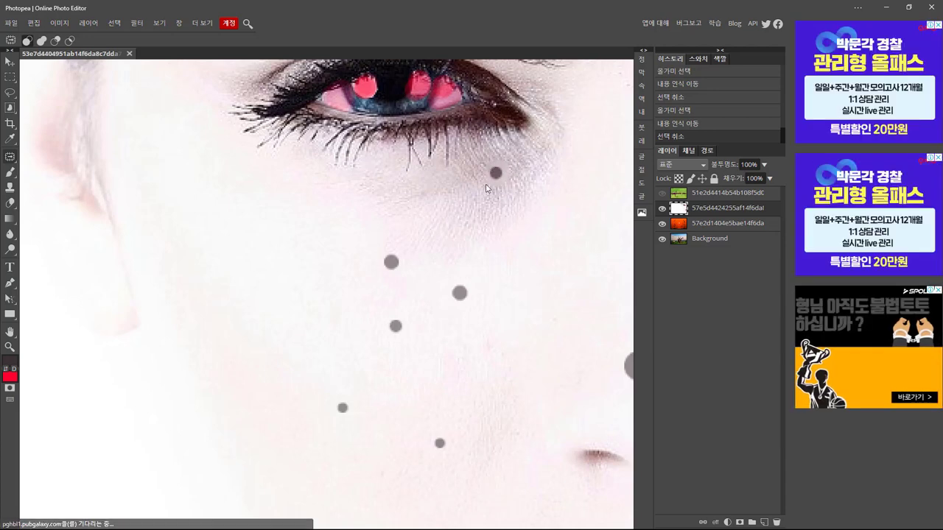
scroll(472, 196, "down", 1)
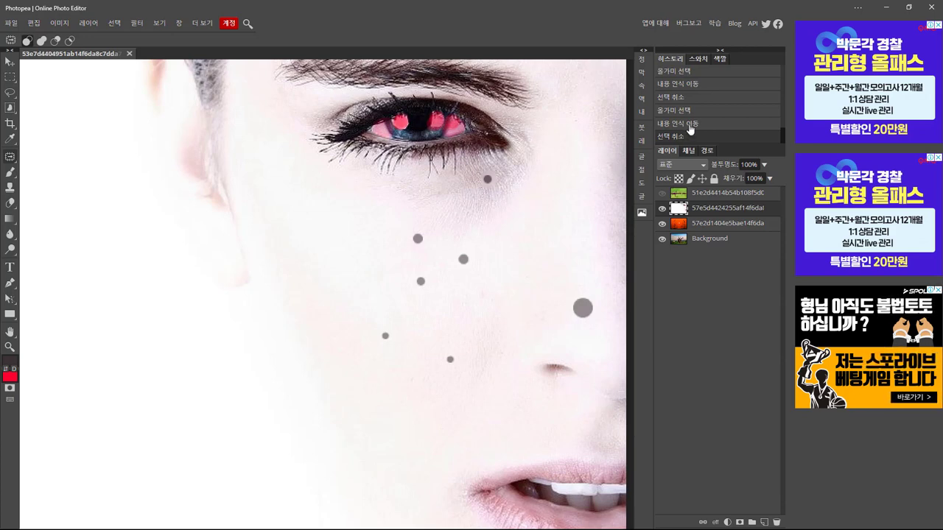
left_click(688, 125)
left_click(690, 112)
key("ctrl+d")
Remove the two leftmost grey dots on the portrait's cheek with a Healing Brush shrunk to slightly larger than the dots.
right_click(10, 156)
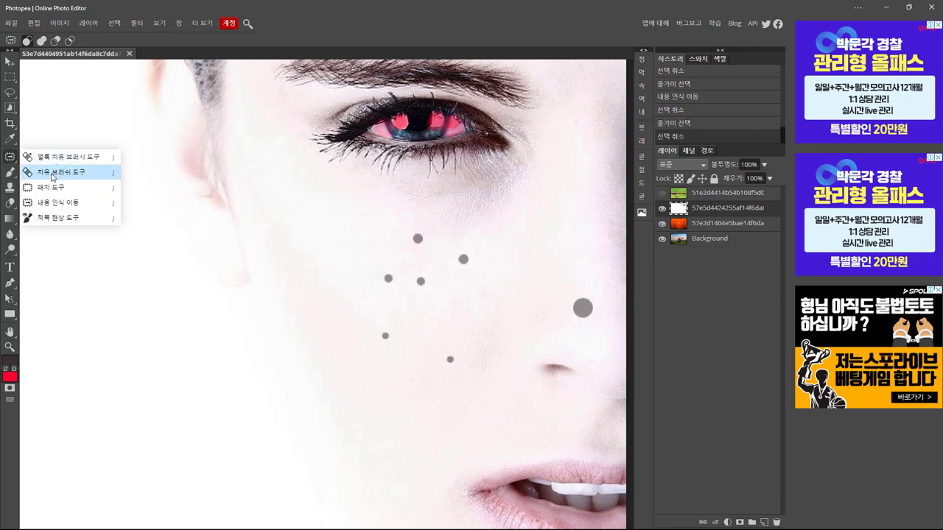
left_click(53, 174)
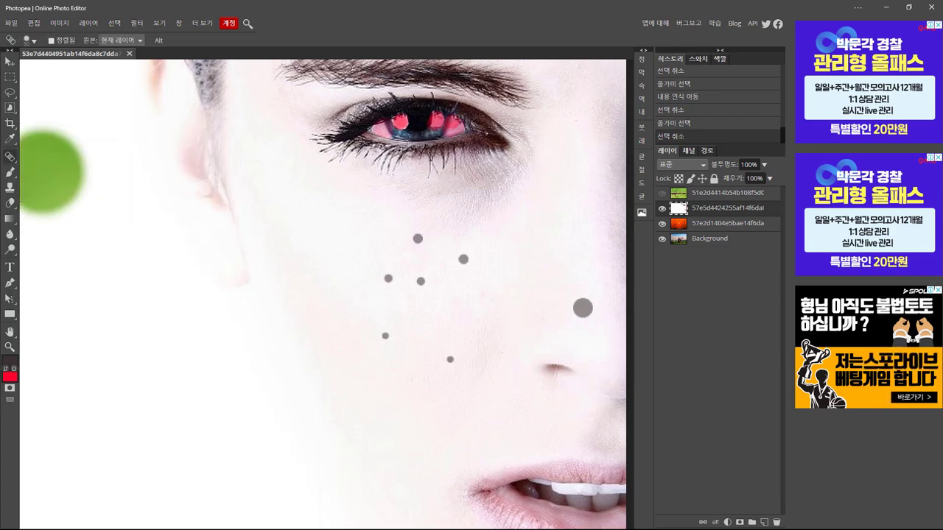
right_click(10, 162)
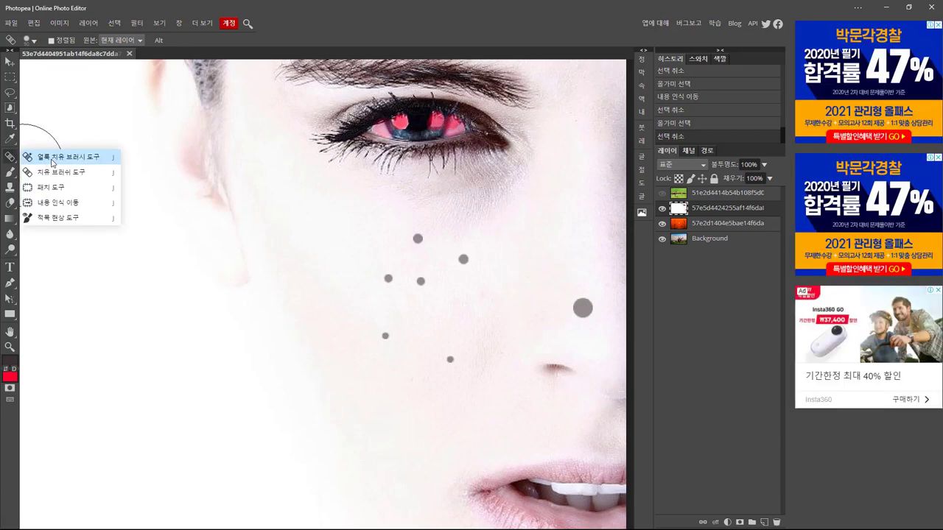
left_click(51, 163)
right_click(10, 156)
left_click(52, 170)
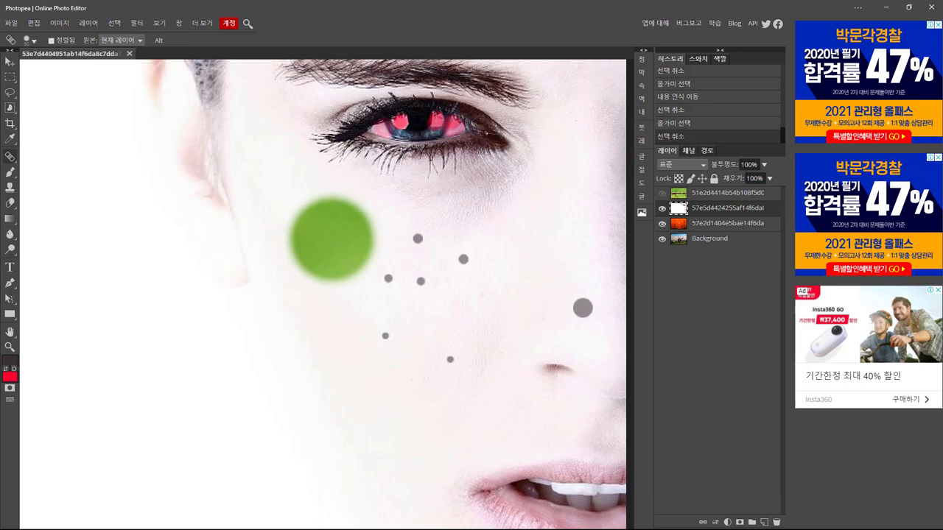
key("bracketleft")
key("bracketleft")
key("bracketleft")
key("bracketleft")
key("bracketleft")
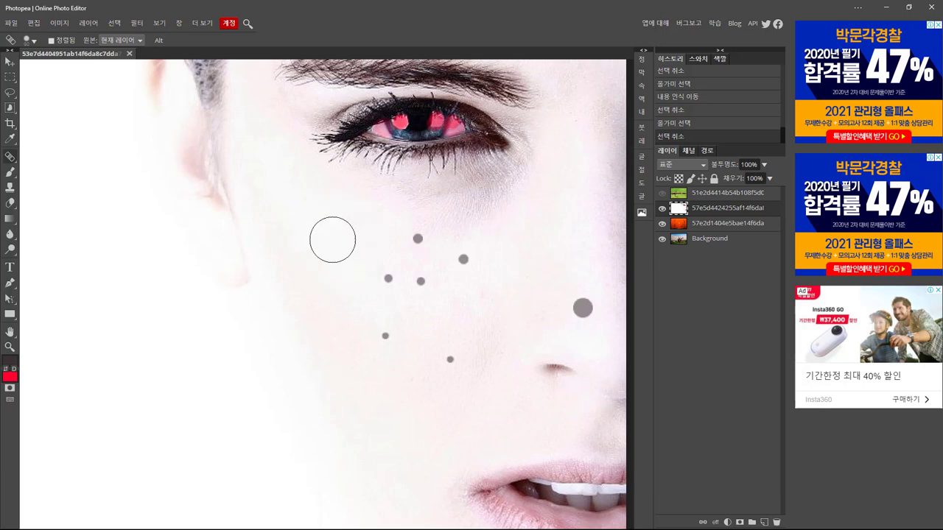
key("bracketleft")
left_click(386, 335)
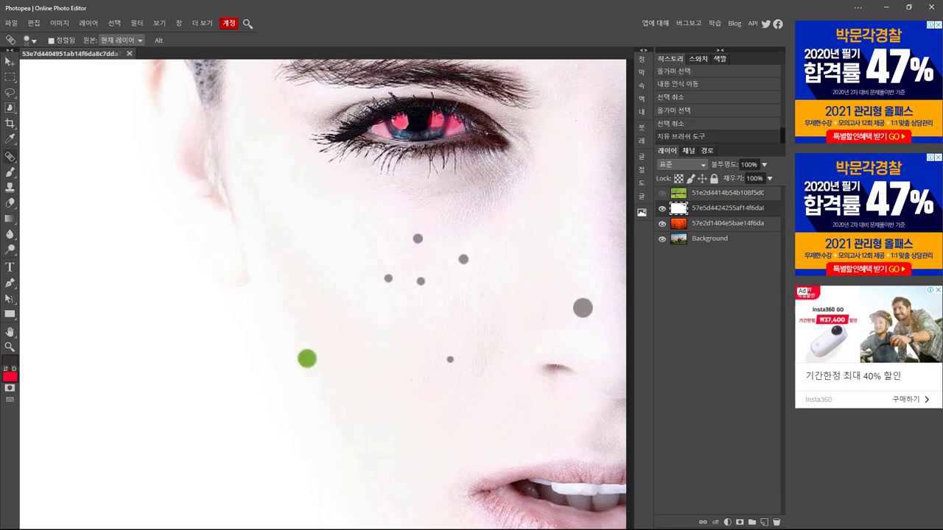
left_click(387, 283)
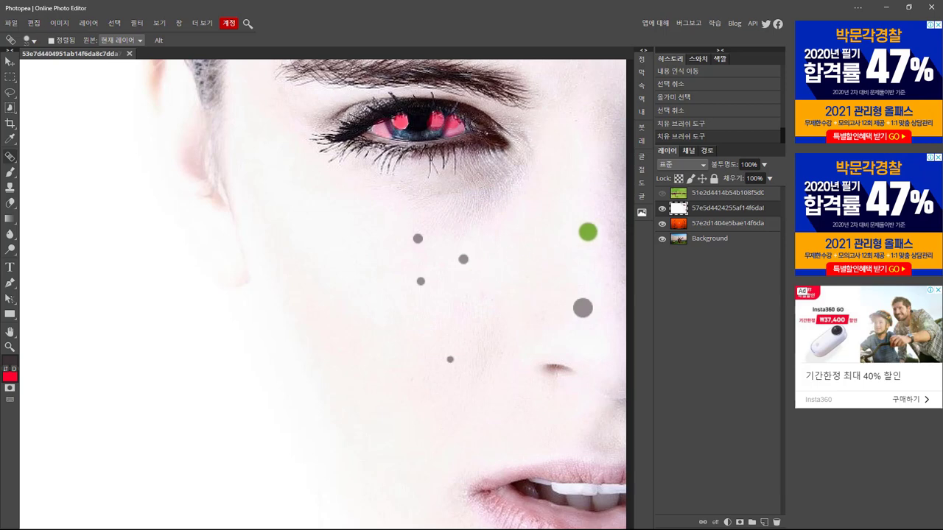
Show the barbed-wire layer and heal the crescent spot below the wire and two light spots above it with the Healing Brush.
left_click(662, 194)
left_click(693, 202)
key("ctrl+minus")
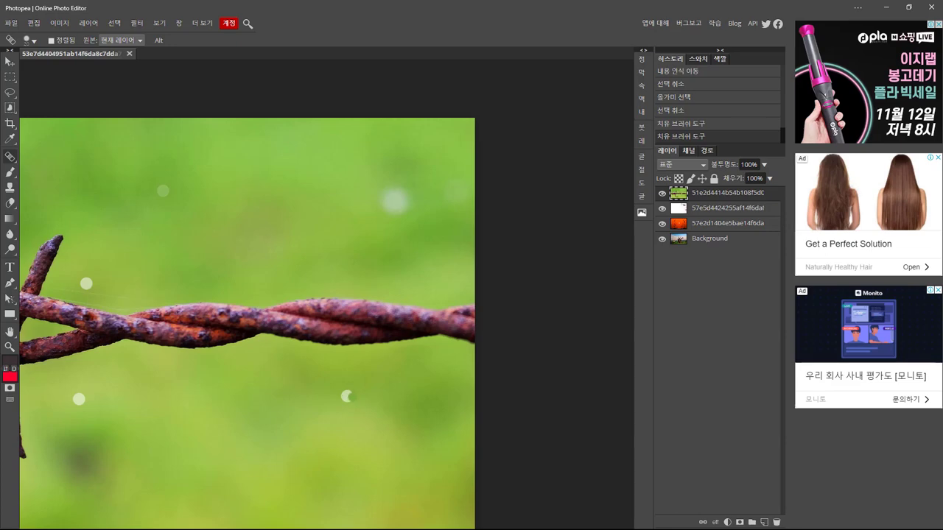
left_click(346, 398)
left_click(346, 397)
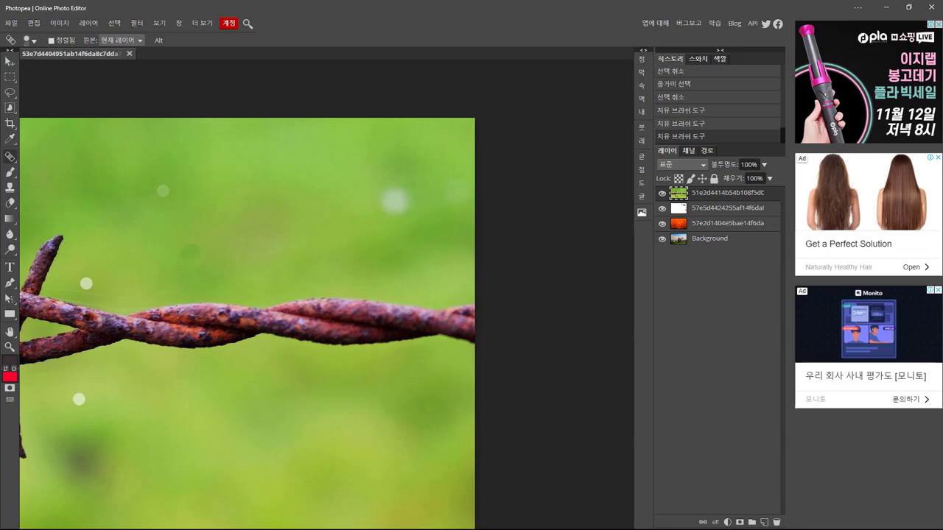
left_click(163, 190)
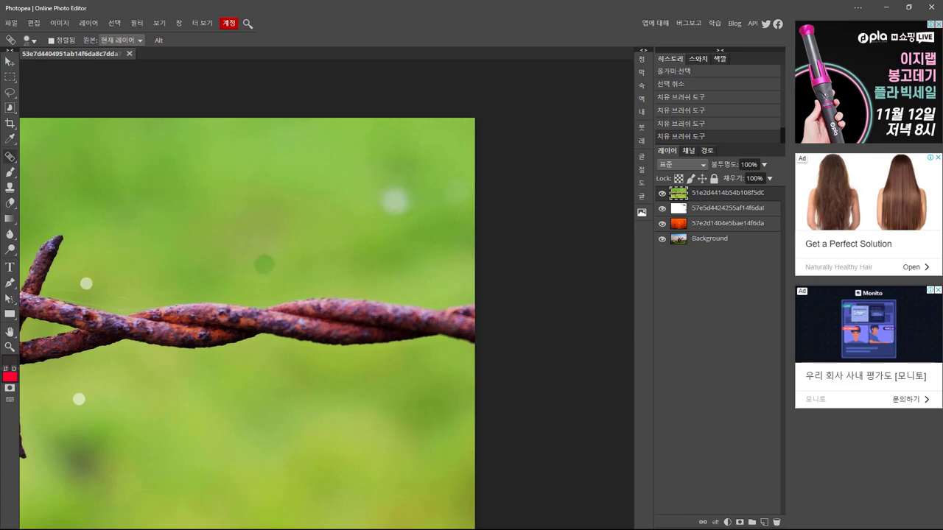
left_click_drag(184, 245, 337, 223)
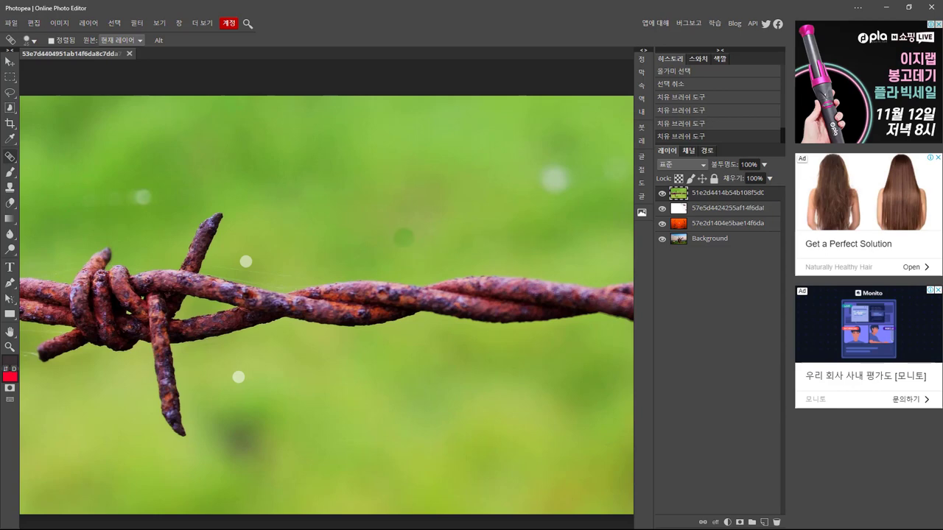
left_click(246, 261)
left_click(246, 262)
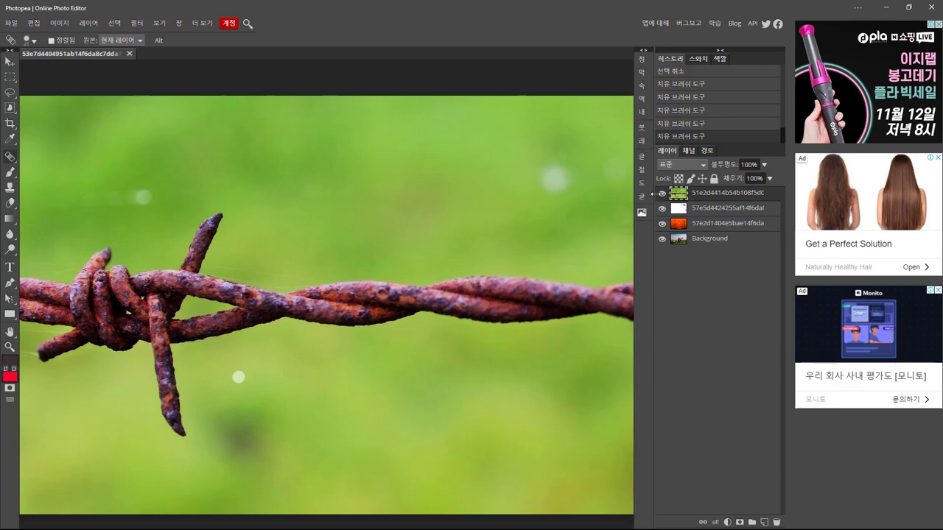
With the barbed-wire and portrait layers hidden, try removing the sun from the sunset layer using an enlarged Healing Brush, and undo the stroke.
left_click(661, 194)
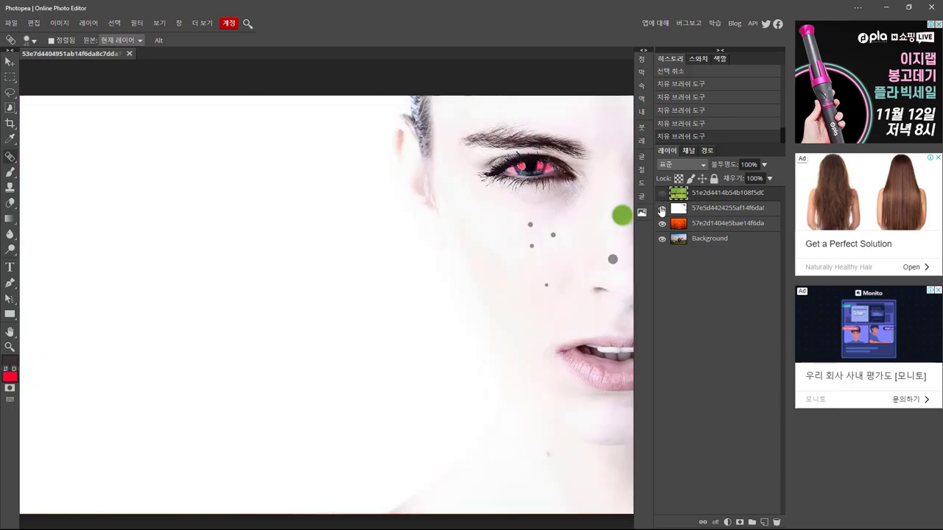
left_click(661, 209)
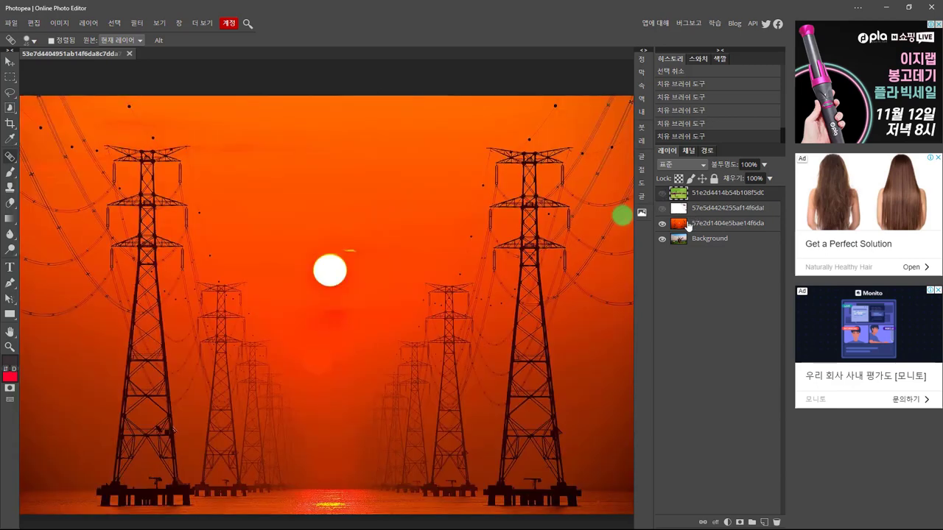
left_click(689, 223)
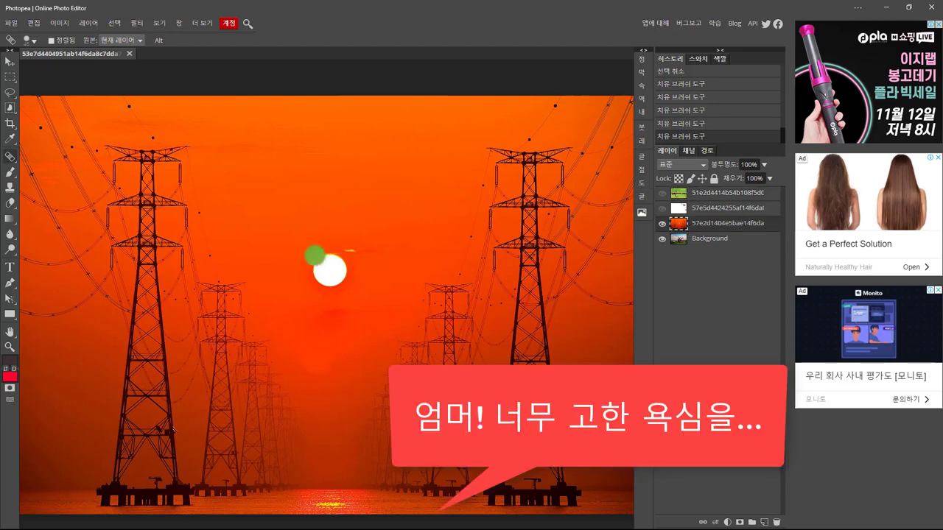
key("bracketright")
key("bracketright")
key("bracketright")
key("bracketright")
key("bracketright")
key("bracketright")
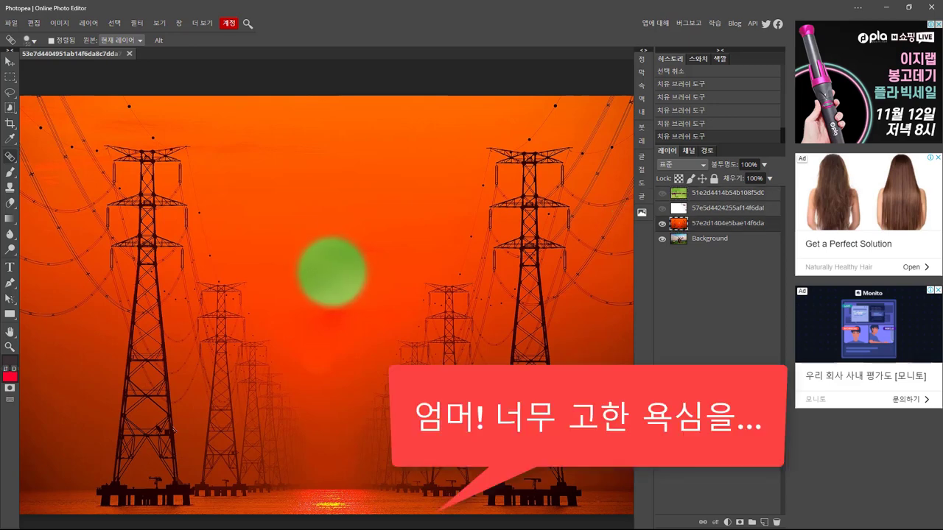
left_click(332, 271)
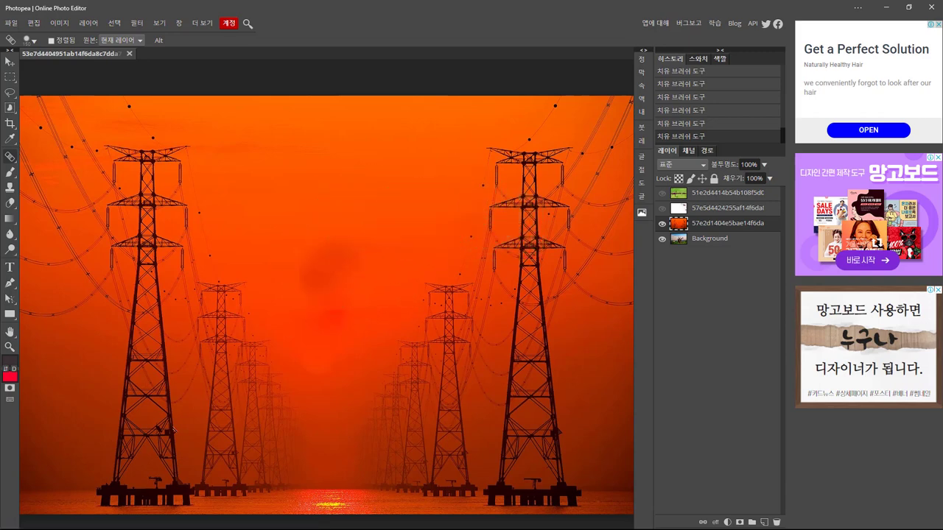
key("ctrl+z")
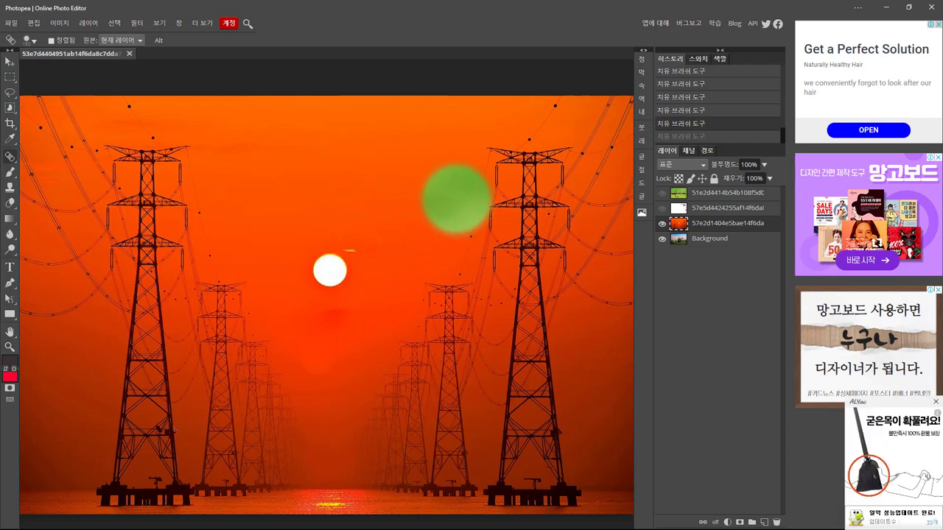
Show the barbed-wire and portrait layers again and set up the Spot Healing Brush with an enlarged tip.
right_click(10, 157)
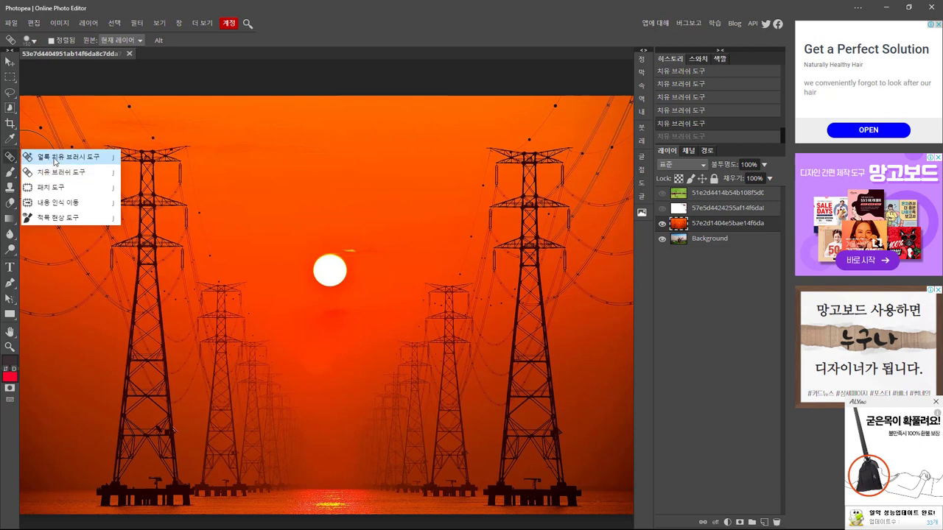
left_click(54, 160)
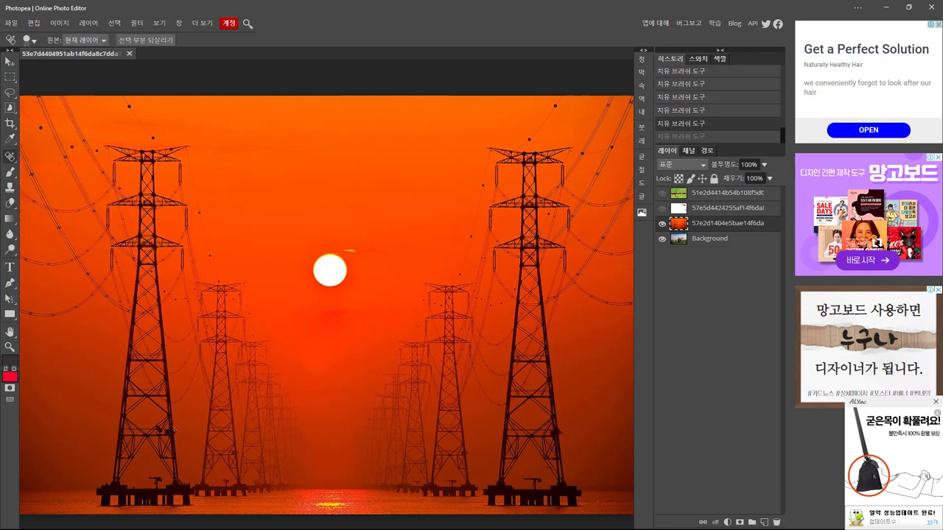
left_click(662, 208)
scroll(459, 243, "right", 2)
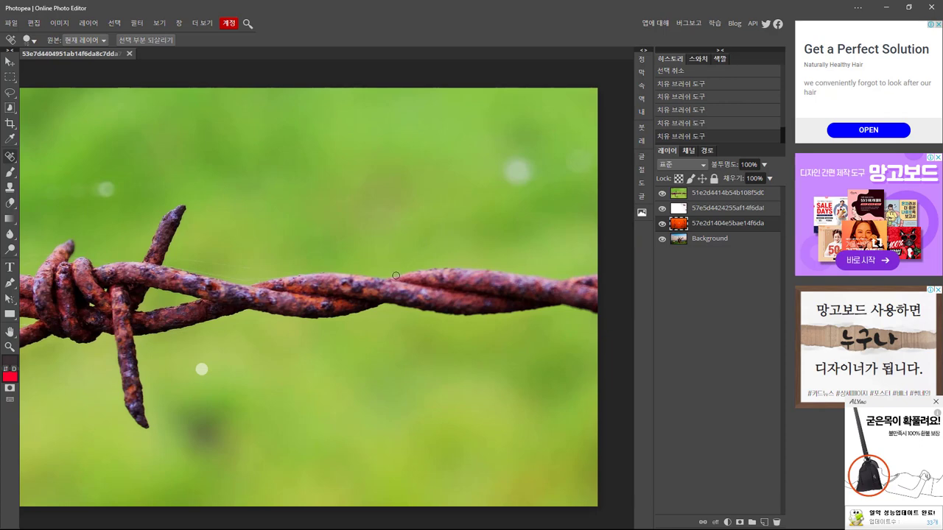
key("bracketright")
key("bracketright")
key("bracketright")
key("bracketright")
key("bracketright")
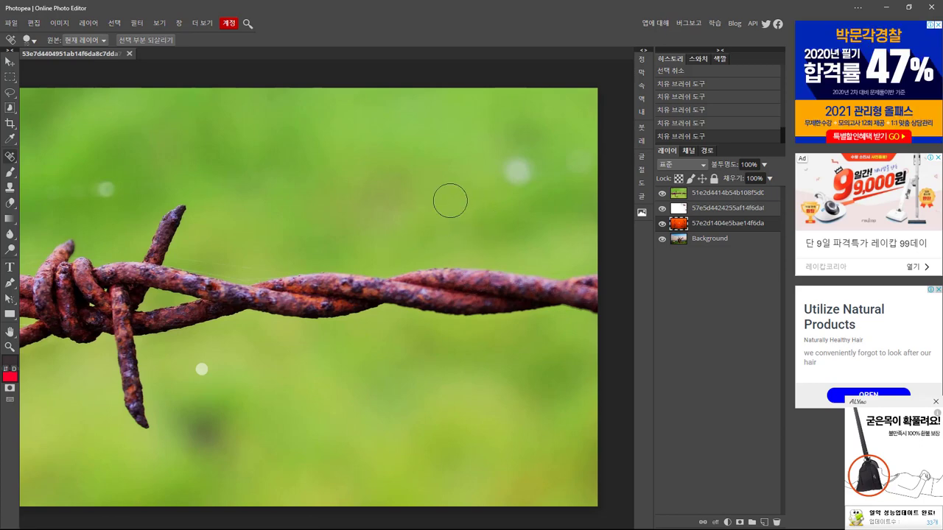
On the barbed-wire layer, erase the white spot below the wire and the pale spot above the knot with the Spot Healing Brush.
left_click(202, 370)
key("alt+bracketright")
key("alt+bracketright")
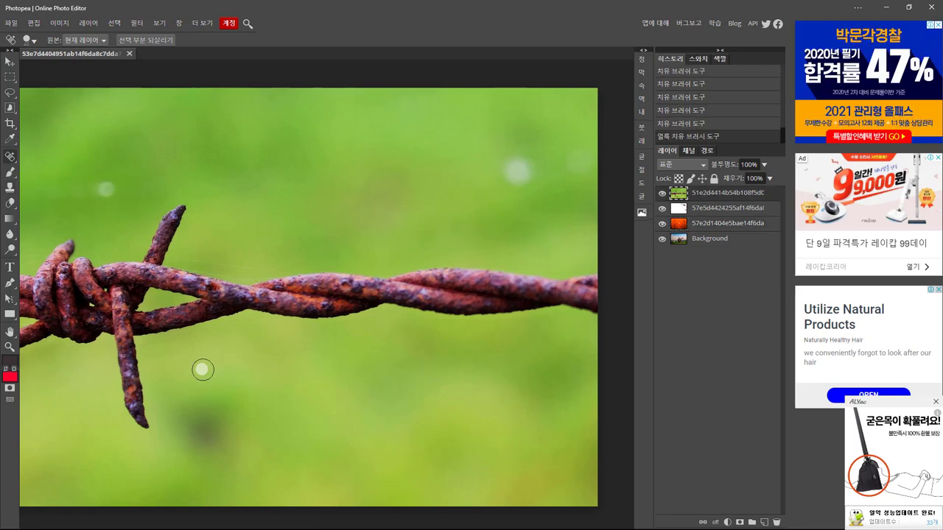
left_click(203, 370)
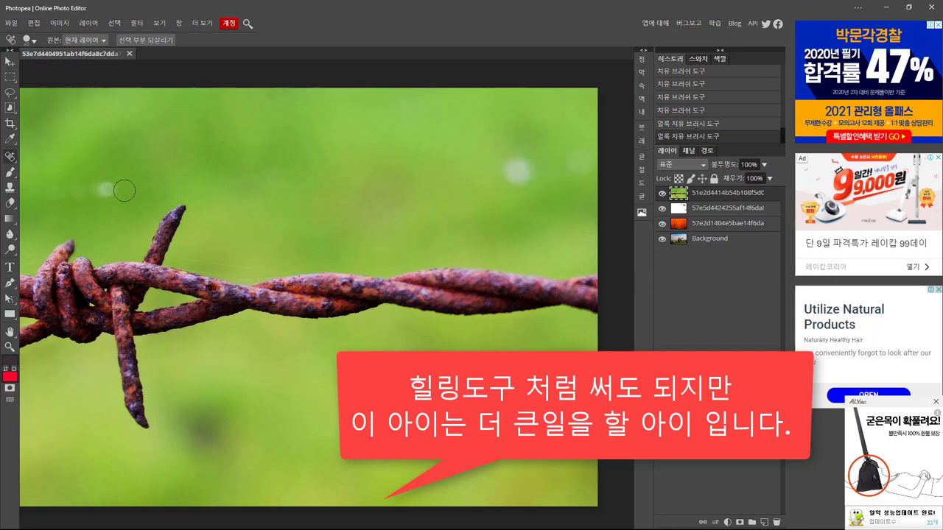
left_click_drag(123, 191, 46, 195)
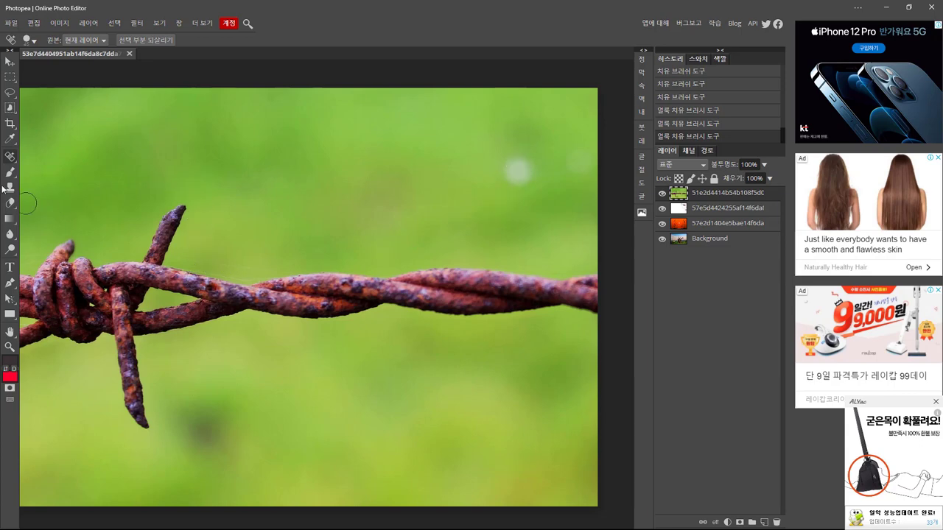
Erase the downward-pointing barb below the wire knot with the Spot Healing Brush, from its tip up to the wire.
right_click(9, 161)
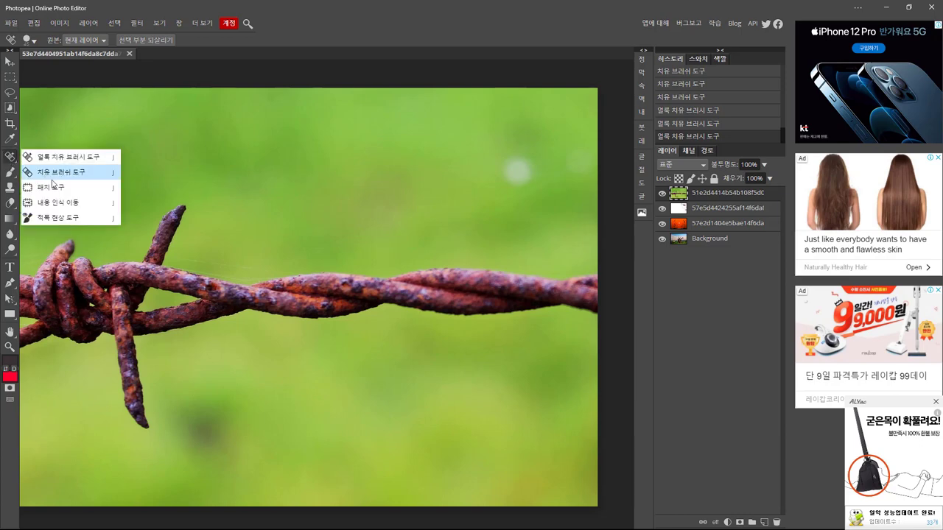
left_click(52, 162)
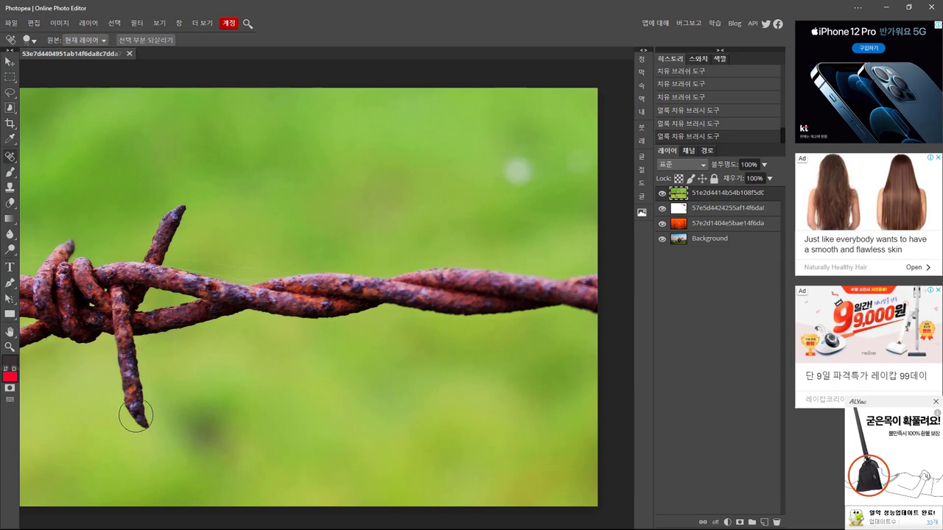
left_click_drag(138, 420, 122, 349)
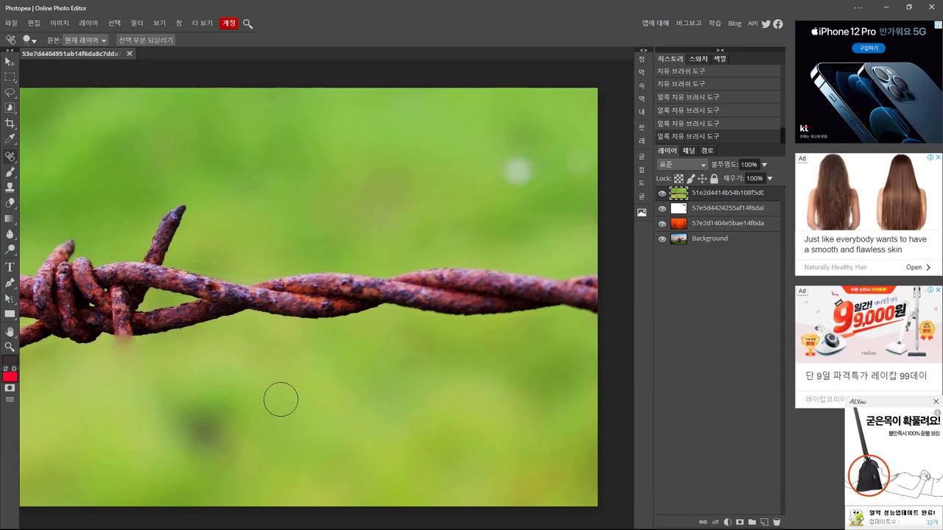
left_click(115, 344)
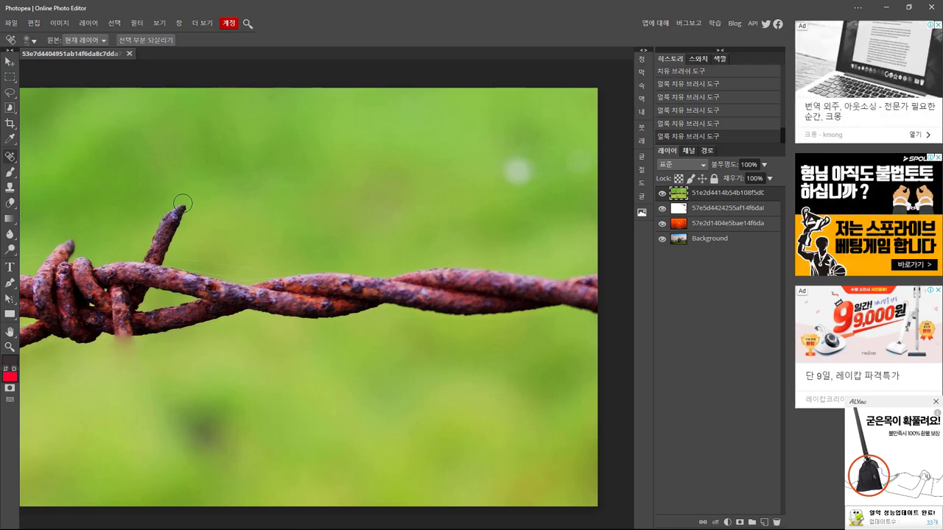
Enlarge the Spot Healing Brush and erase the slanted barb above the wire, from its tip down to the wire.
key("bracketright")
key("bracketright")
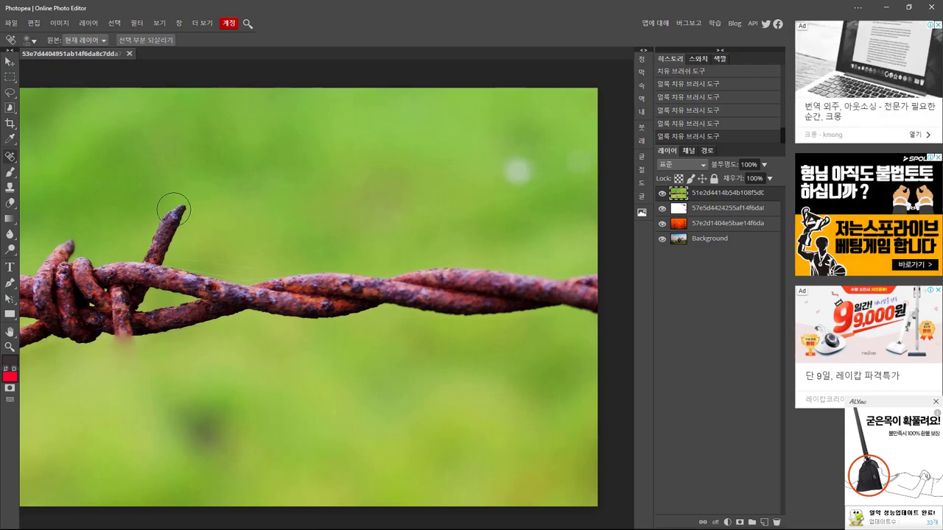
left_click_drag(174, 211, 154, 249)
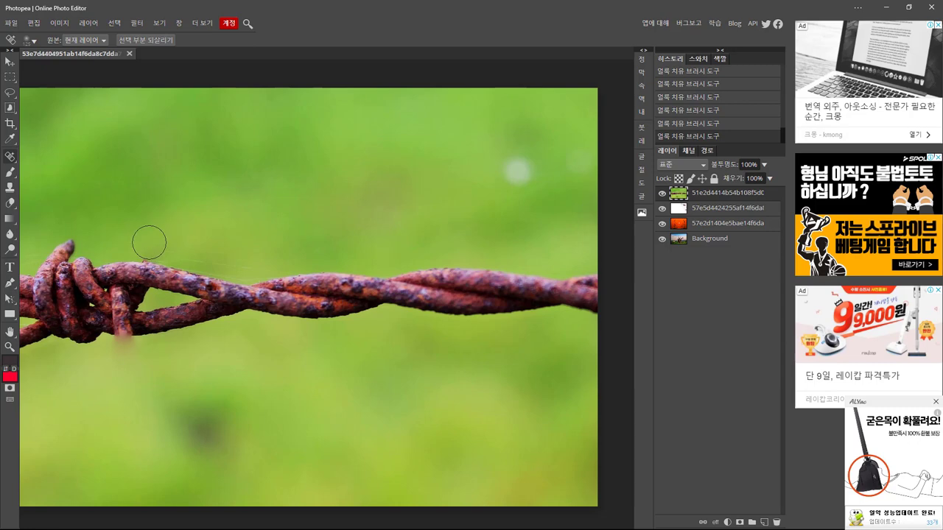
Erase the entire barbed wire and the dark remnant it leaves on the green background with the Spot Healing Brush.
left_click(145, 242)
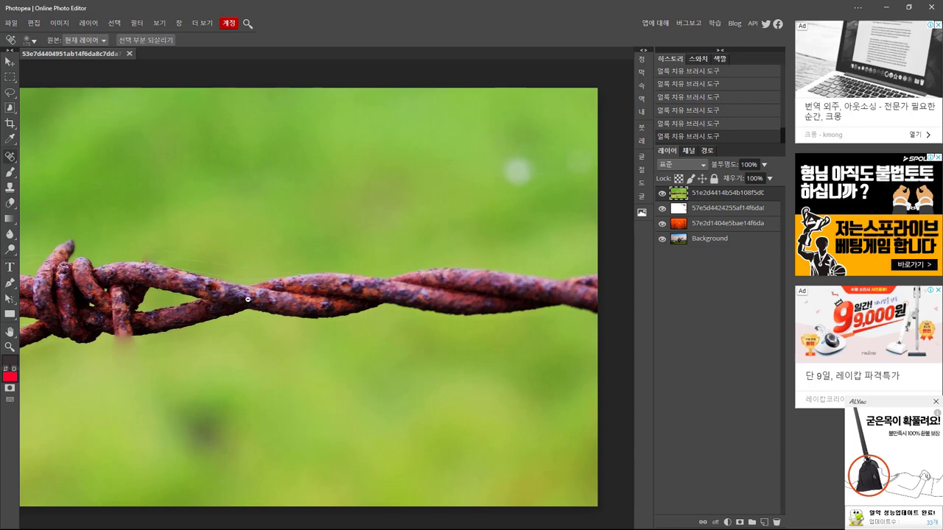
key("ctrl+minus")
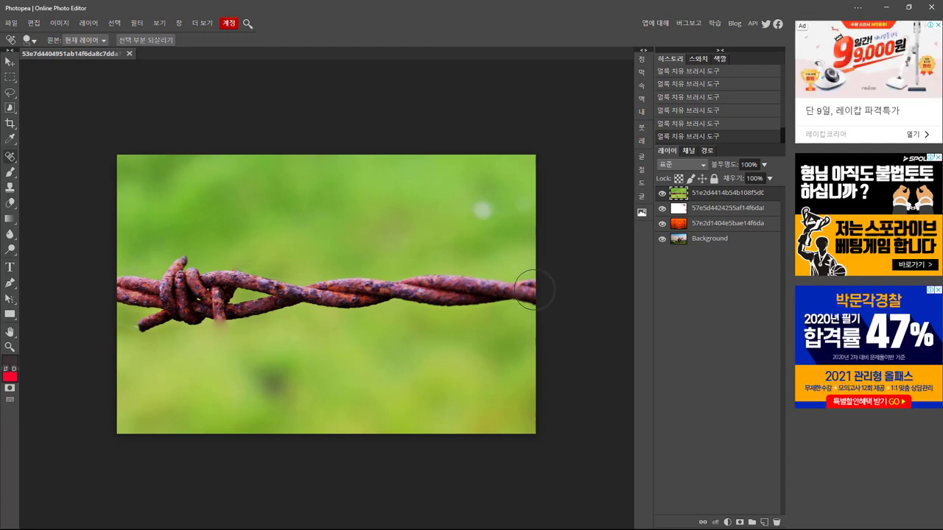
mouse_move(525, 289)
left_mouse_down()
mouse_move(302, 292)
mouse_move(251, 304)
mouse_move(240, 283)
mouse_move(185, 273)
mouse_move(116, 289)
mouse_move(127, 307)
mouse_move(155, 318)
mouse_move(246, 309)
left_mouse_up()
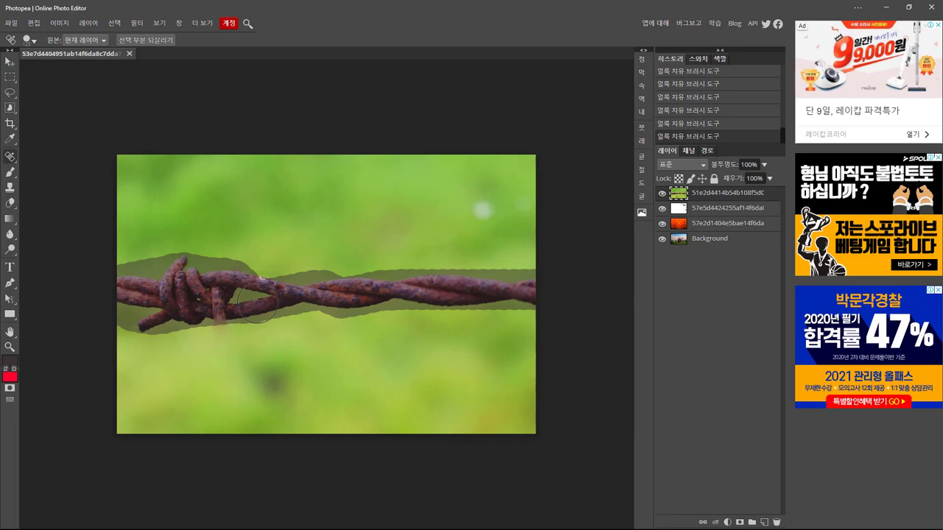
left_click_drag(257, 301, 331, 275)
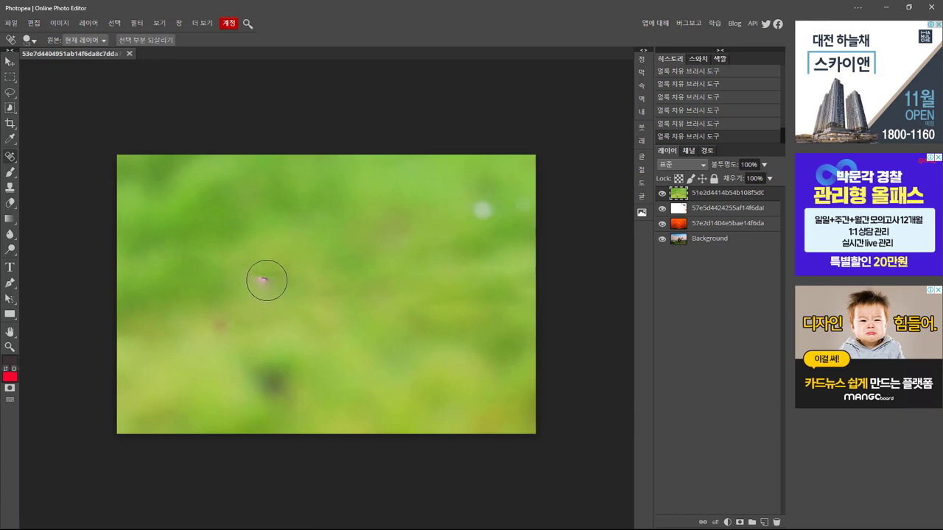
left_click(261, 277)
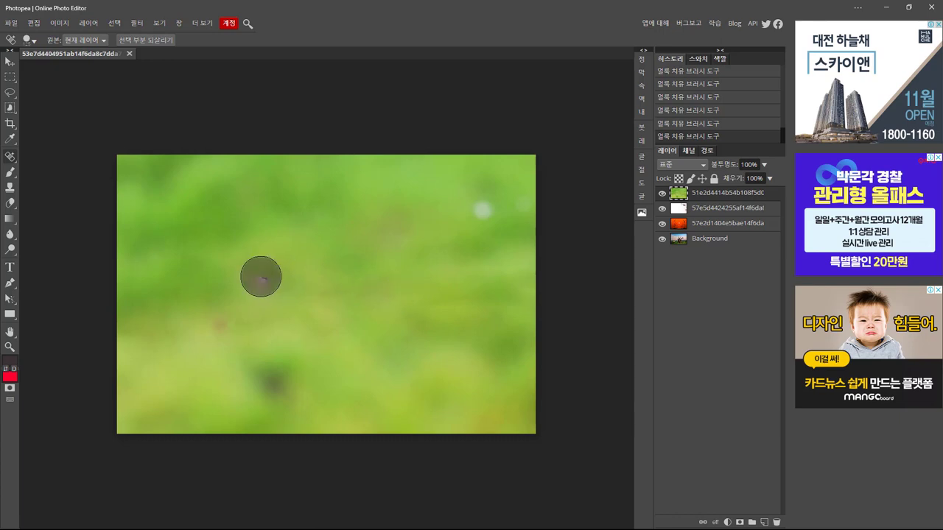
left_click(329, 325, "alt")
left_click(329, 326, "alt")
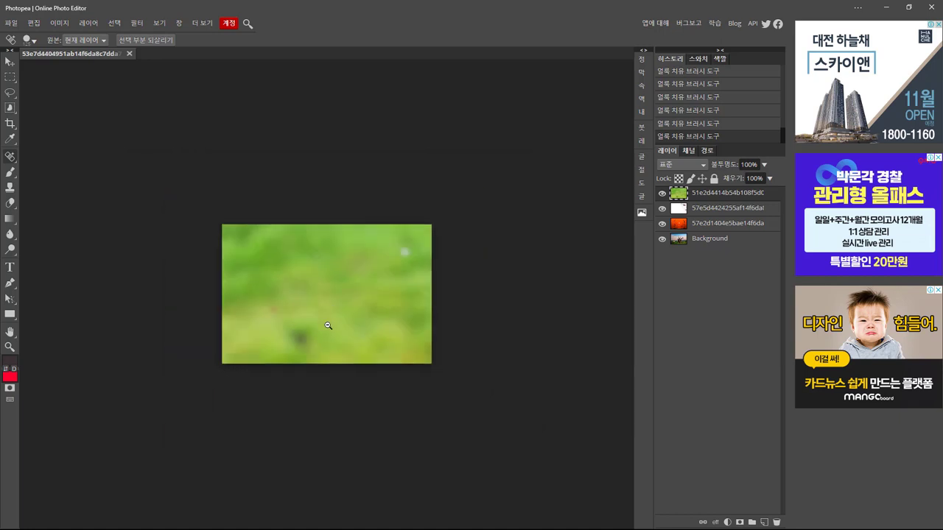
Hide the barbed-wire and portrait layers and select the sunset pylon layer.
left_click(662, 223, "alt")
left_click(726, 223)
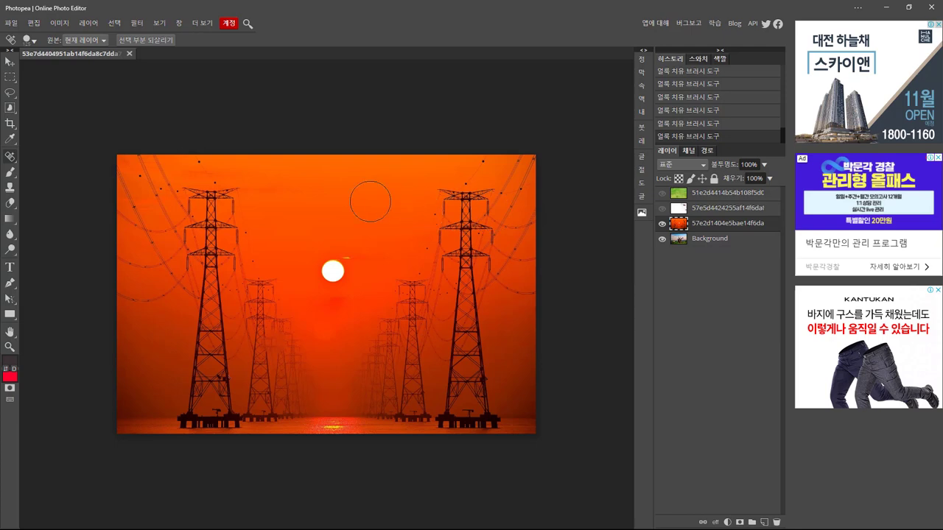
Try to erase the power line in the sky beside the nearest left pylon with one wide Spot Healing Brush stroke.
left_click(205, 210)
left_click_drag(203, 208, 285, 221)
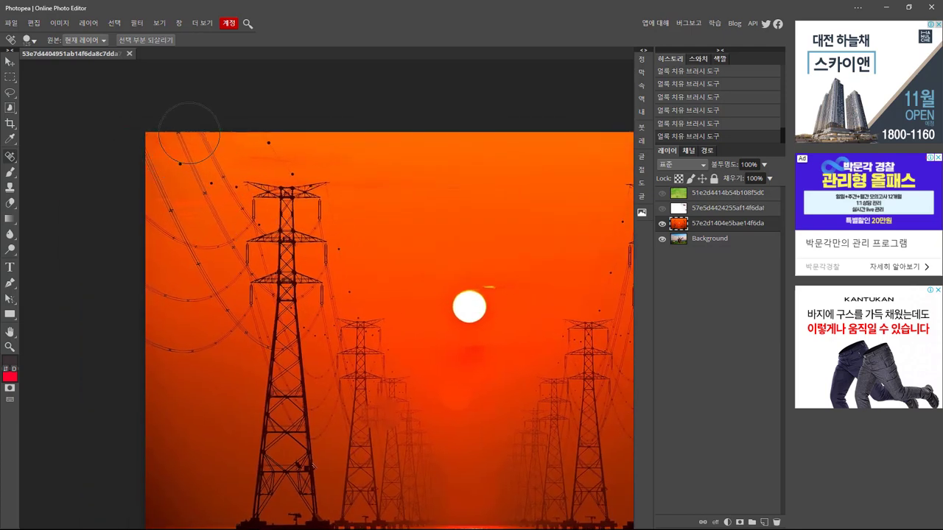
left_click_drag(189, 132, 229, 217)
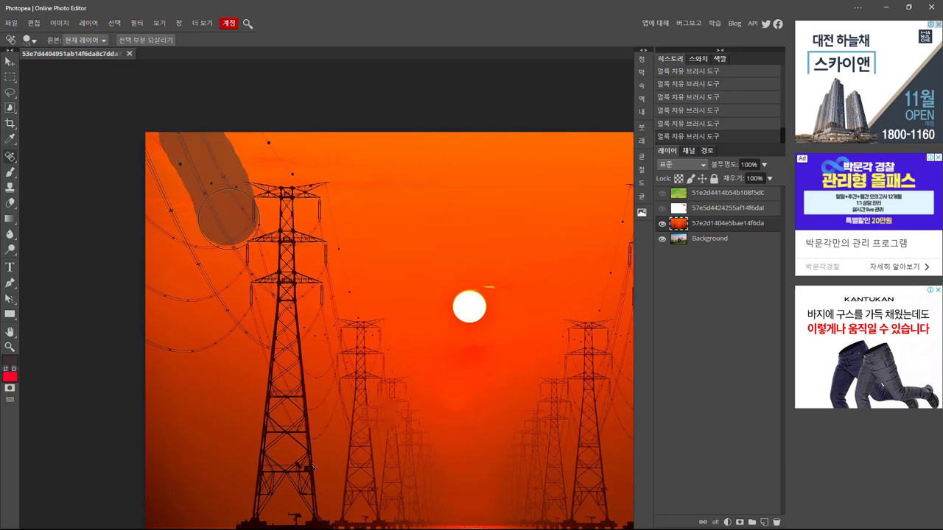
left_click_drag(228, 218, 229, 218)
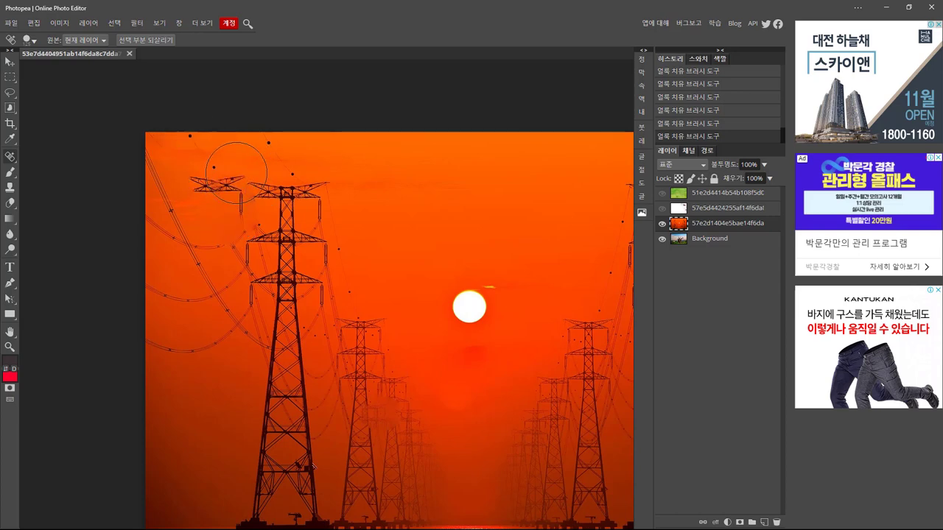
key("ctrl+z")
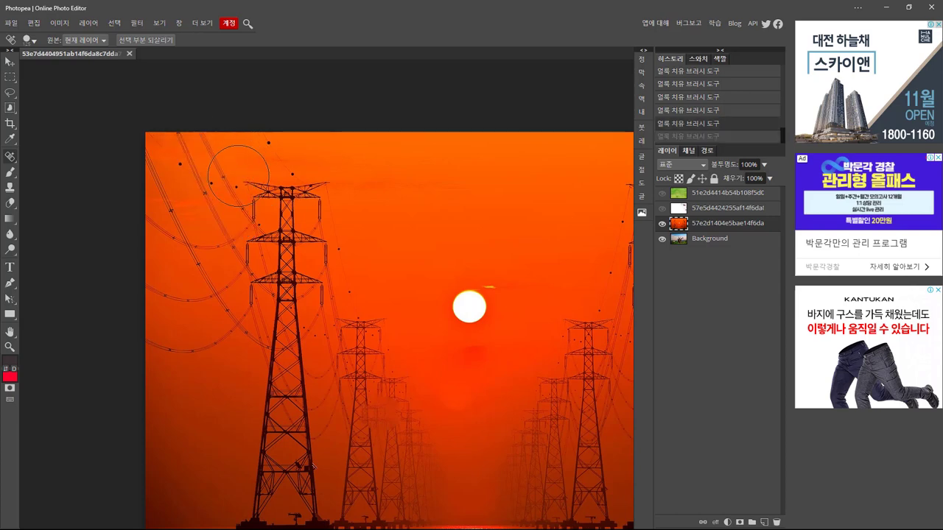
Shrink the Spot Healing Brush and erase the power line from the photo's upper edge to the left pylon's top insulator.
key("bracketleft")
key("bracketleft")
key("bracketleft")
key("bracketleft")
scroll(226, 190, "up", 4)
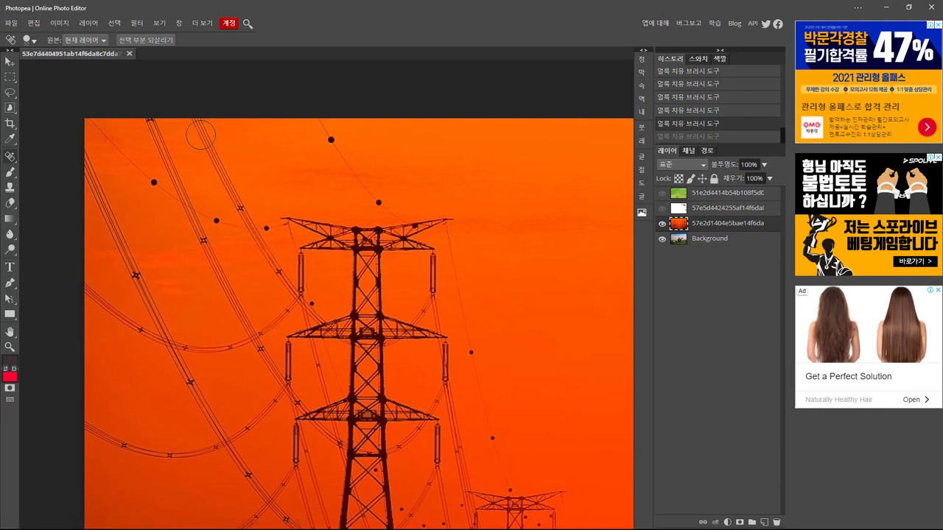
key("bracketleft")
left_click_drag(198, 121, 285, 289)
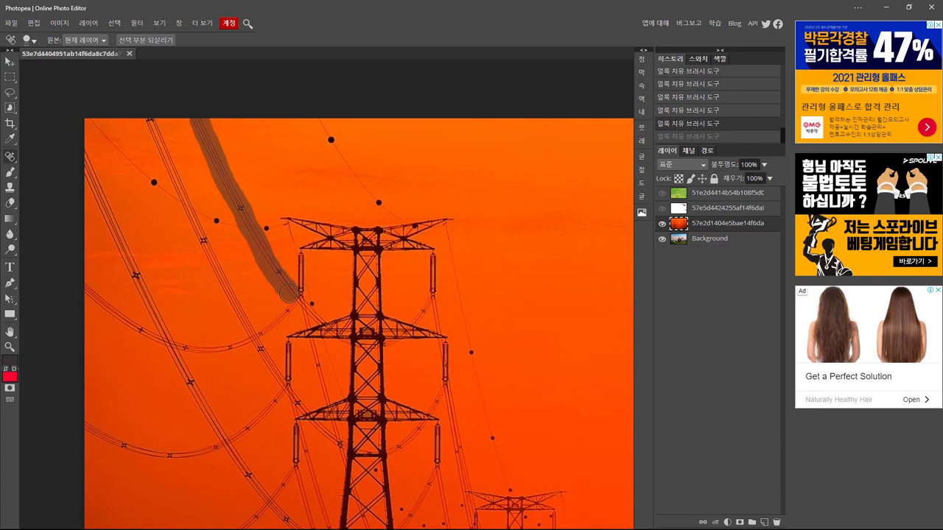
left_click_drag(288, 293, 289, 295)
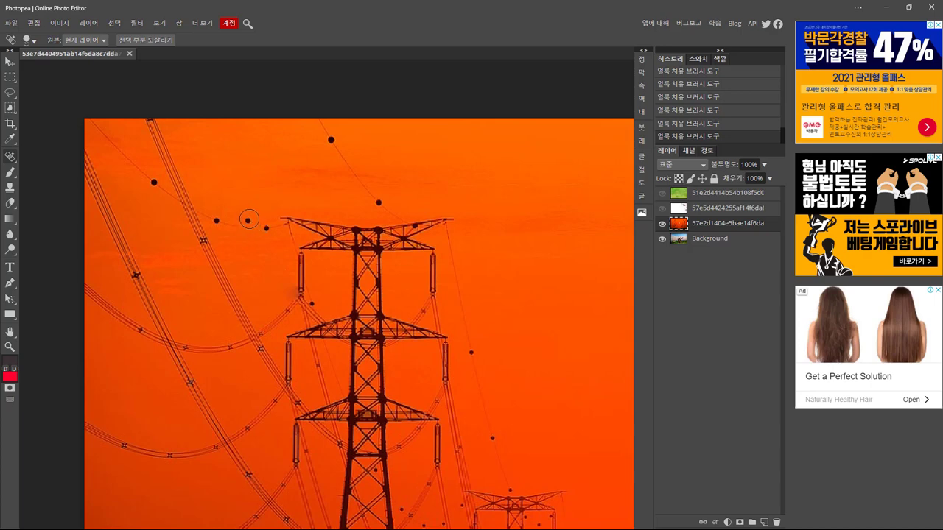
Erase the black dots and thin wire beside and above the left pylon's top crossarm with the Spot Healing Brush.
mouse_move(247, 220)
left_mouse_down()
mouse_move(282, 229)
mouse_move(204, 219)
left_mouse_up()
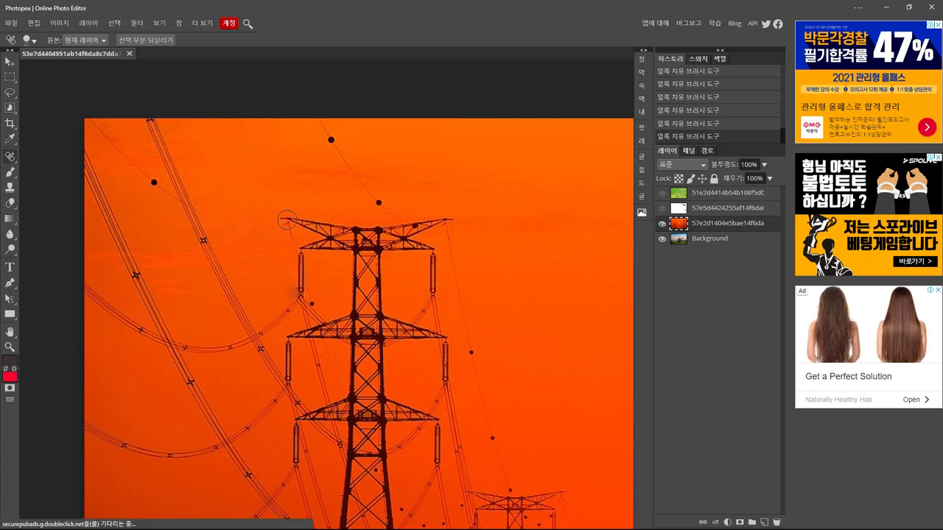
left_click_drag(288, 229, 288, 249)
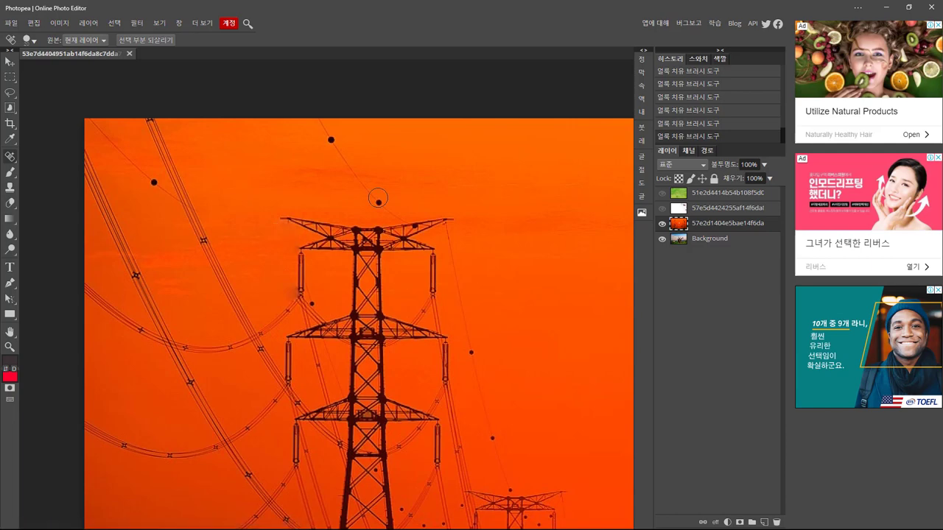
mouse_move(408, 212)
left_mouse_down()
mouse_move(376, 200)
mouse_move(313, 110)
left_mouse_up()
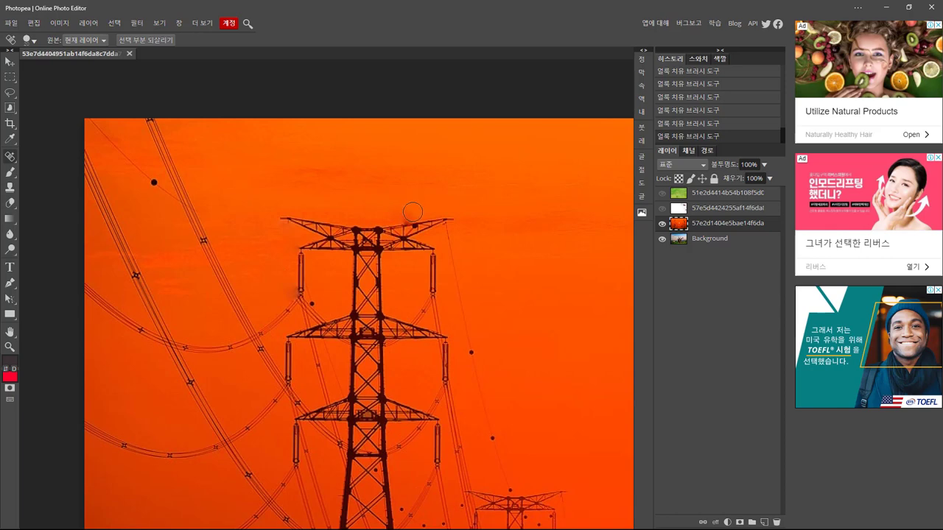
left_click_drag(413, 212, 400, 211)
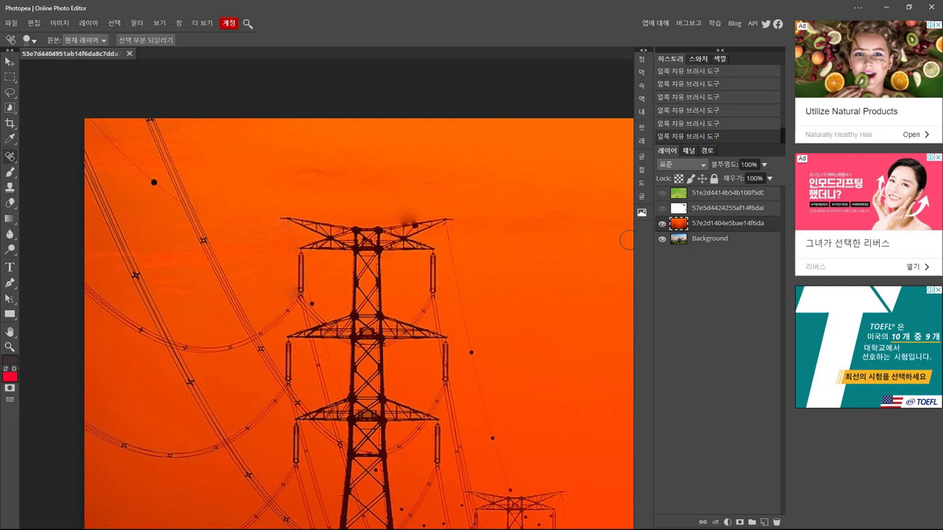
Hide the sunset layer and erase the rope between the windmill's upper and right blades on the Background layer.
left_click(662, 223)
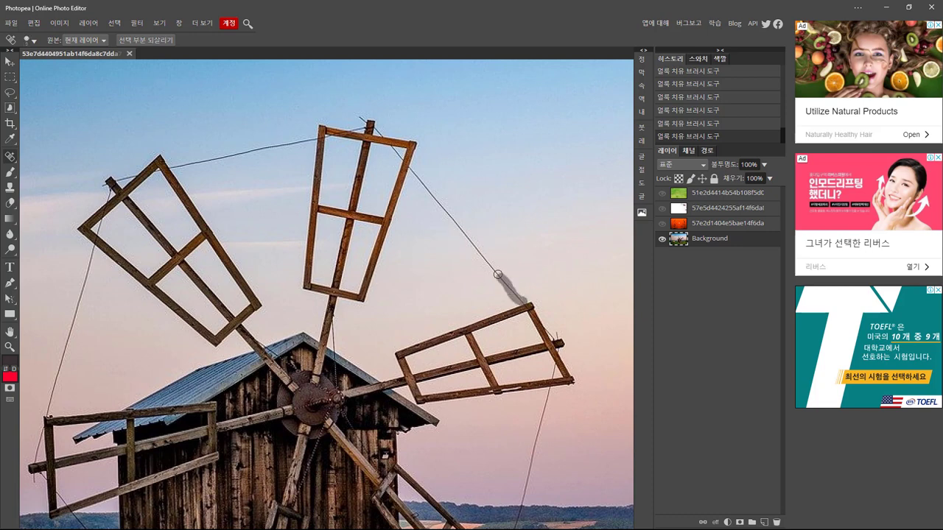
left_click_drag(498, 275, 431, 191)
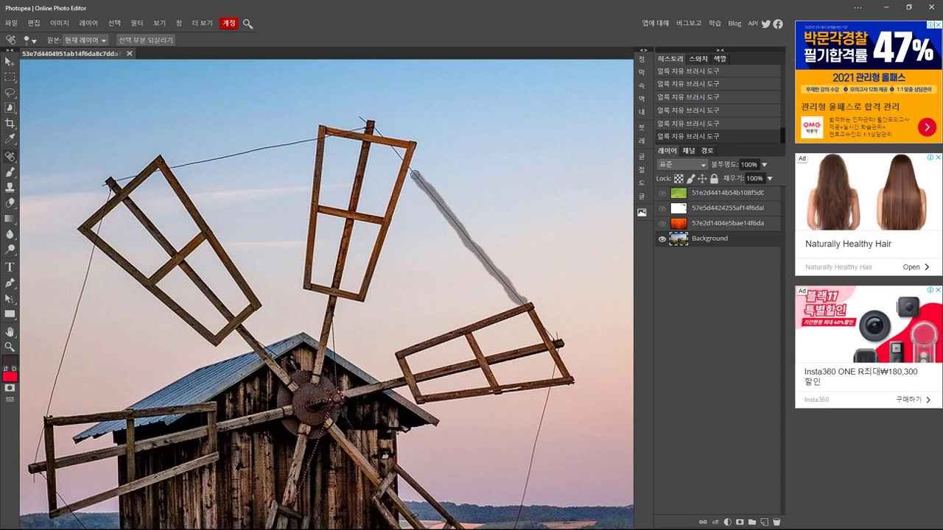
left_click_drag(412, 168, 412, 168)
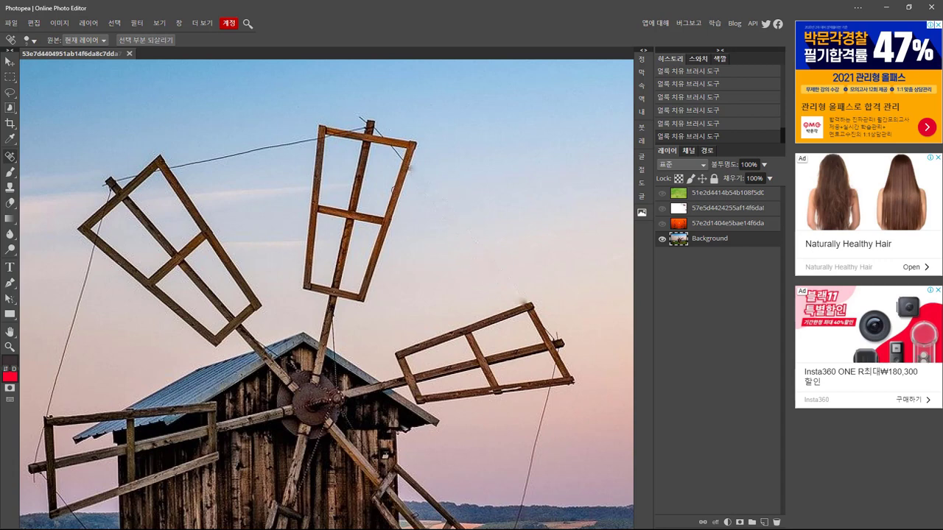
Erase the windmill's upper blade, the stub of its shaft and the leftover rope fragment with an enlarged Spot Healing Brush.
mouse_move(366, 118)
left_mouse_down()
mouse_move(415, 150)
mouse_move(365, 296)
mouse_move(318, 289)
mouse_move(309, 254)
mouse_move(324, 125)
mouse_move(365, 152)
mouse_move(335, 283)
mouse_move(352, 202)
mouse_move(322, 210)
mouse_move(383, 214)
left_mouse_up()
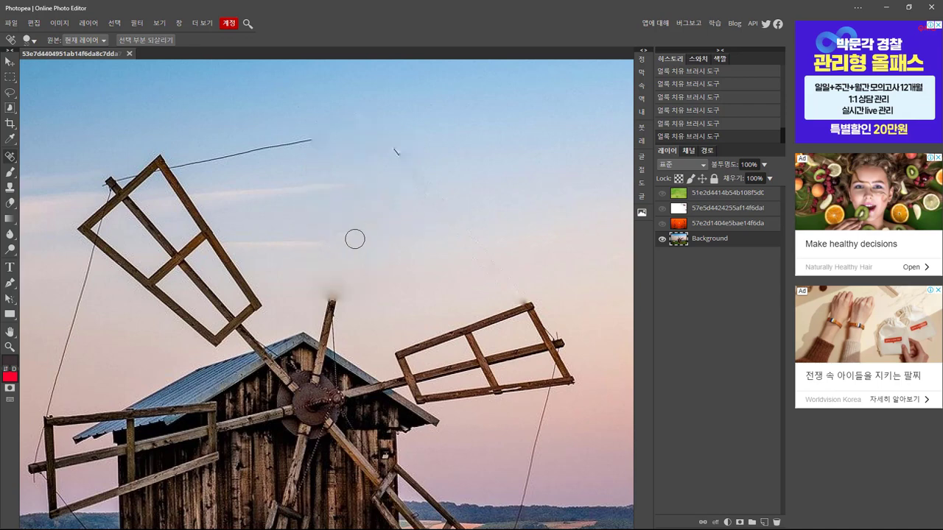
mouse_move(355, 239)
left_mouse_down()
mouse_move(364, 237)
mouse_move(338, 236)
left_mouse_up()
left_click_drag(412, 163, 388, 142)
left_click_drag(511, 274, 483, 253)
Switch to the Move tool, show the portrait layer again and select it.
right_click(10, 156)
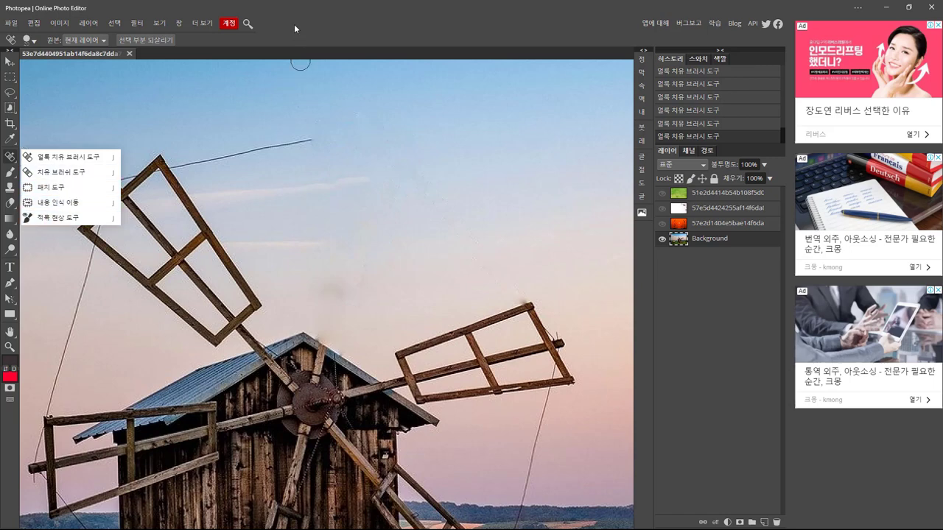
left_click(9, 62)
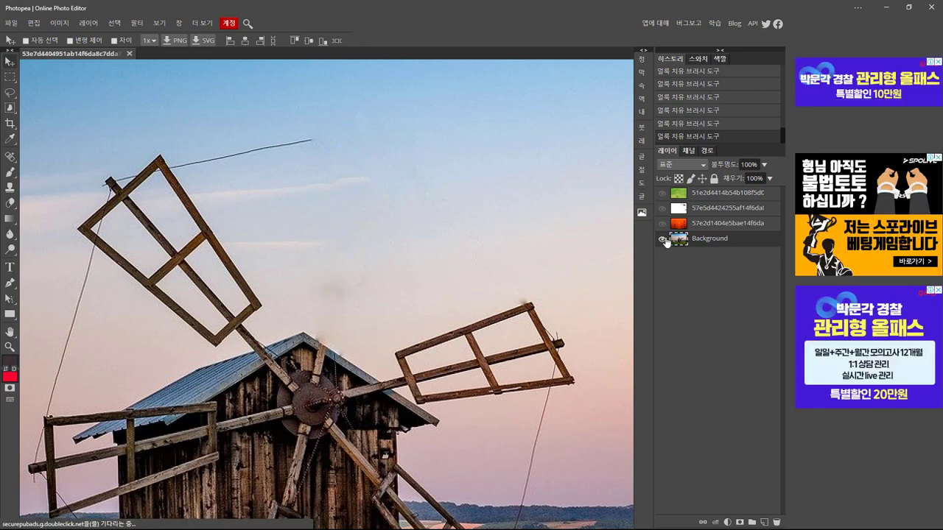
left_click(663, 210)
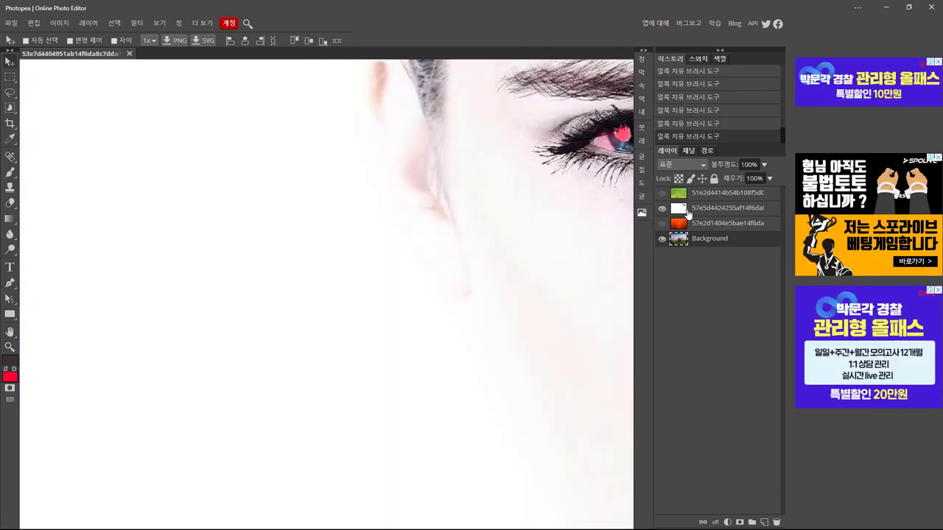
left_click(679, 211)
scroll(573, 156, "down", 5)
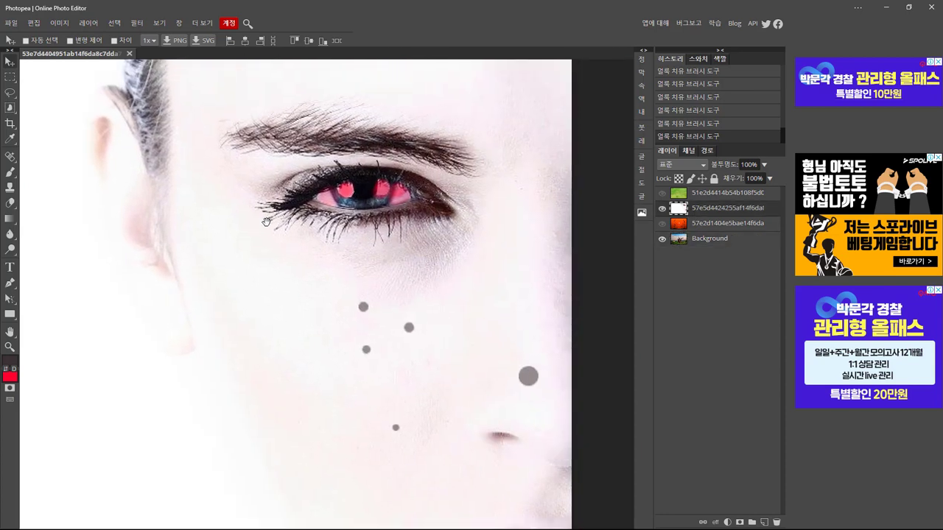
scroll(317, 246, "down", 2)
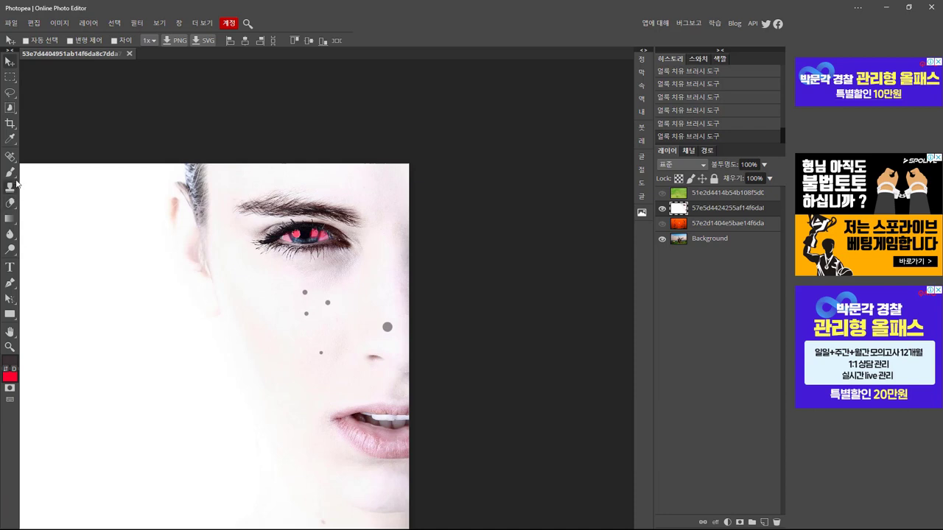
Remove the red areas from the portrait's eye with the Red Eye tool.
right_click(11, 156)
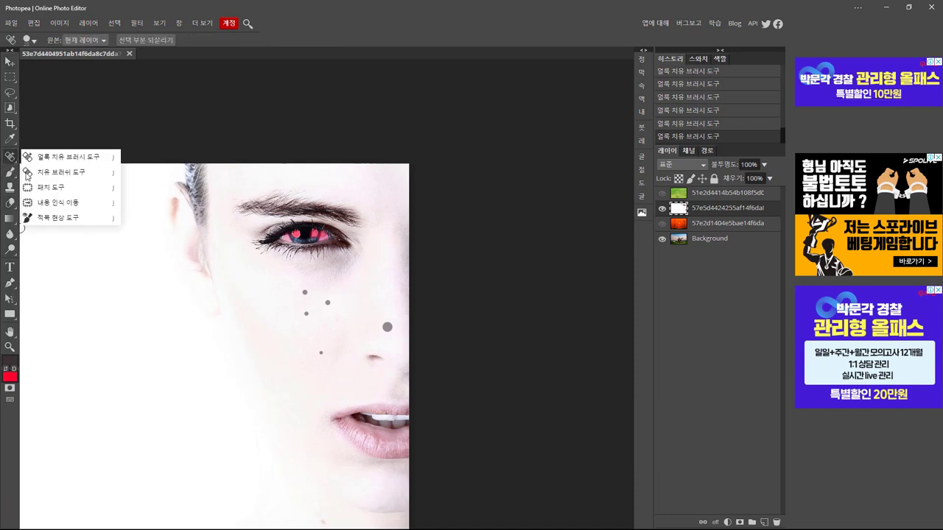
left_click(52, 214)
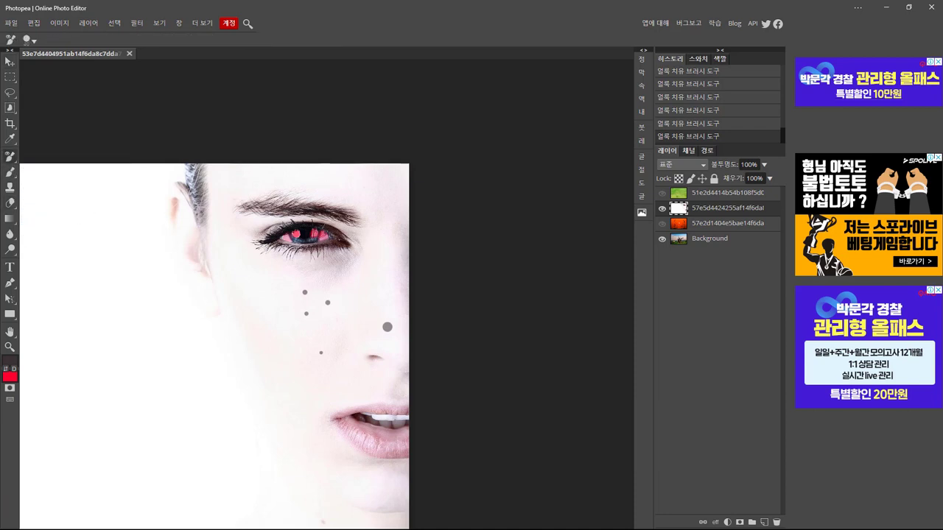
left_click(318, 234)
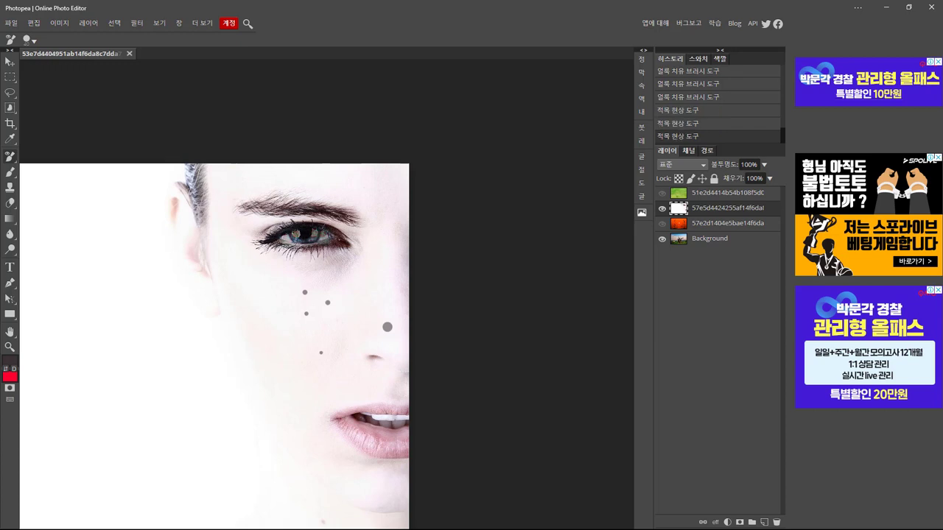
scroll(301, 243, "up", 2)
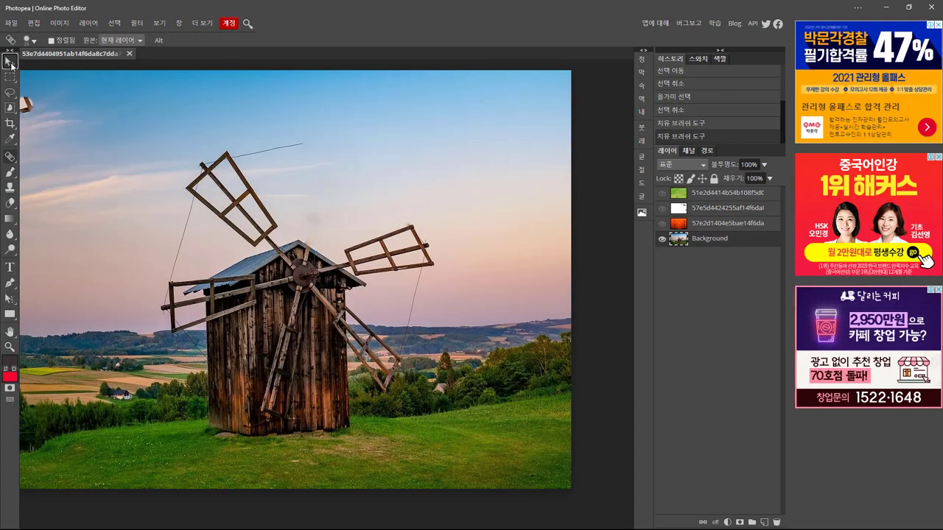
Sample the windmill's right blade with the Clone Stamp and paint a copy of part of it in the sky above.
left_click(10, 157)
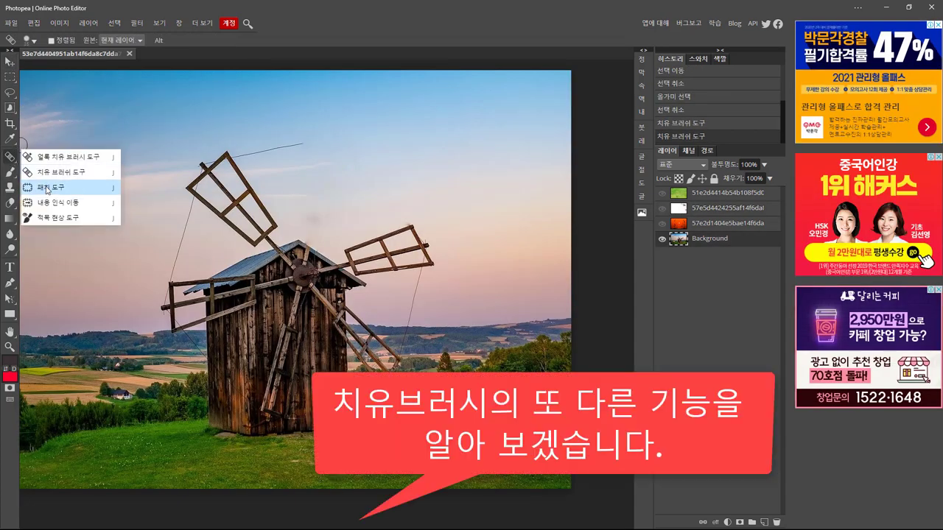
left_click(88, 173)
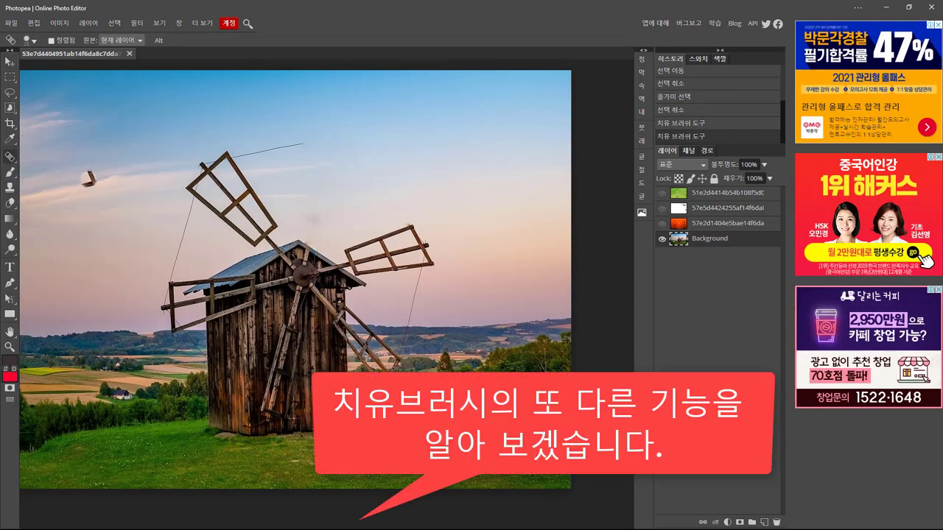
left_click(10, 188)
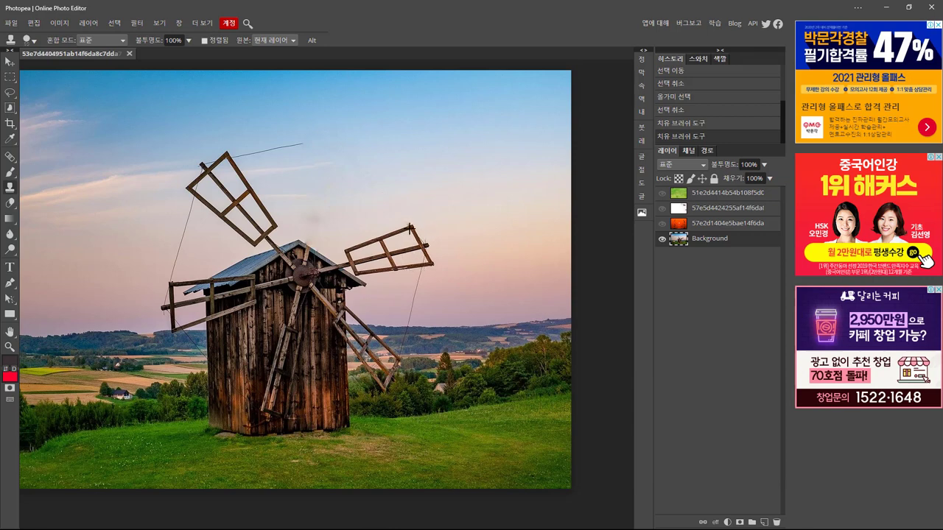
left_click(410, 228, "alt")
mouse_move(478, 166)
left_mouse_down()
mouse_move(490, 173)
mouse_move(473, 168)
mouse_move(483, 193)
mouse_move(498, 185)
left_mouse_up()
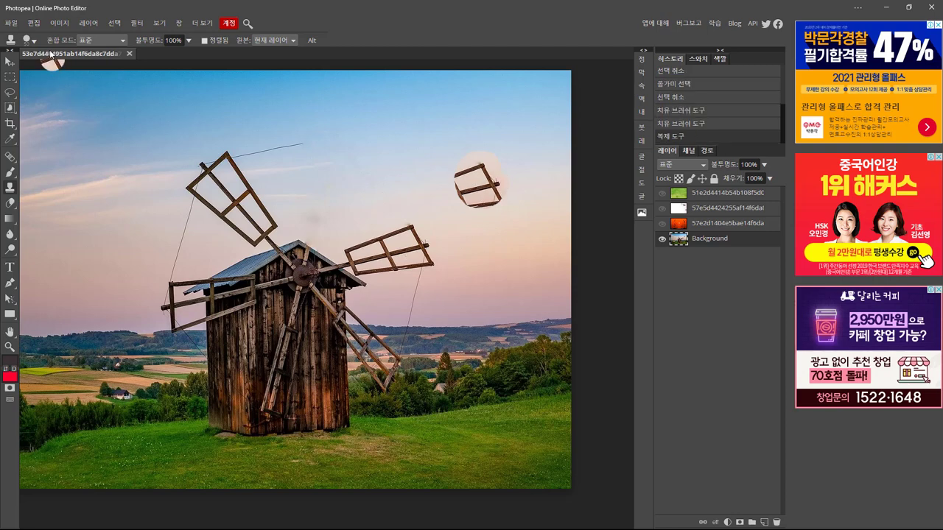
Lower the Clone Stamp brush's hardness, sample the windmill's hub and paint a soft-edged copy of it in the upper sky.
left_click(30, 39)
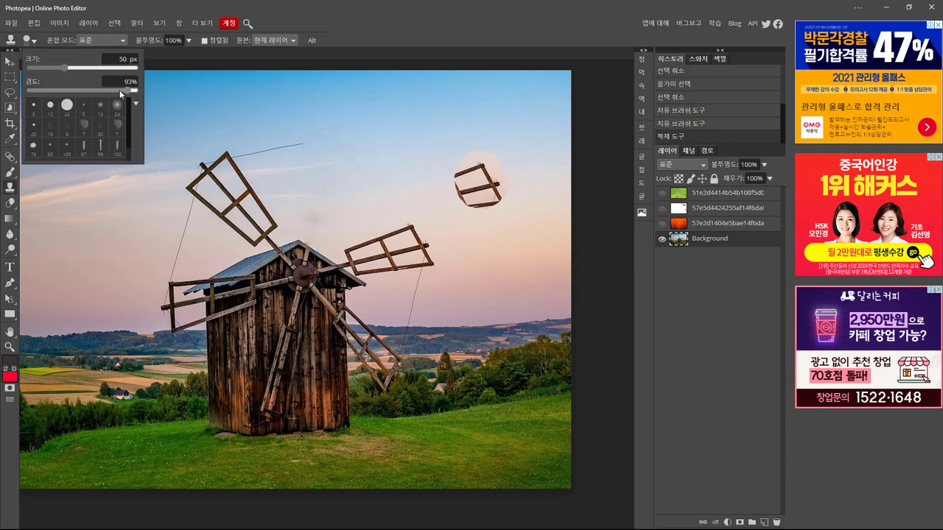
left_click_drag(120, 90, 74, 90)
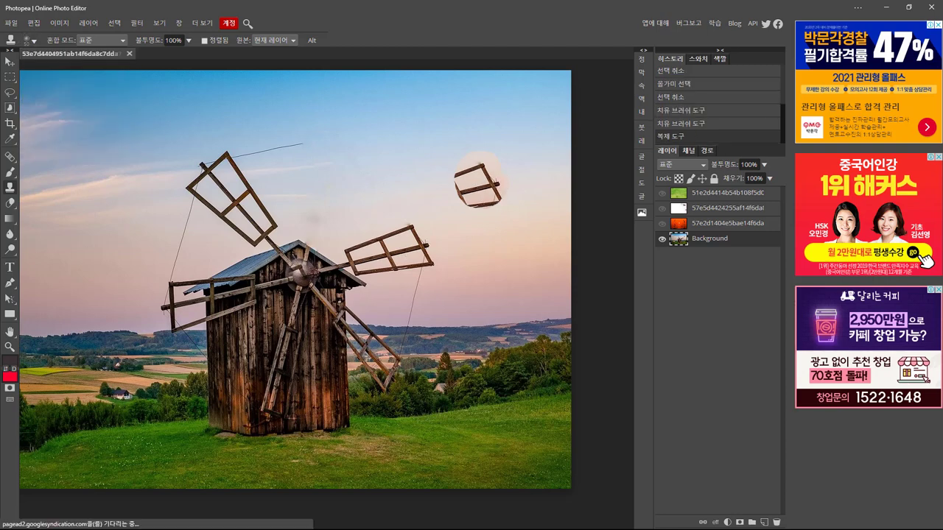
left_click(304, 278, "alt")
mouse_move(394, 154)
left_mouse_down()
mouse_move(389, 120)
mouse_move(402, 150)
mouse_move(405, 111)
mouse_move(370, 136)
mouse_move(428, 125)
mouse_move(369, 126)
left_mouse_up()
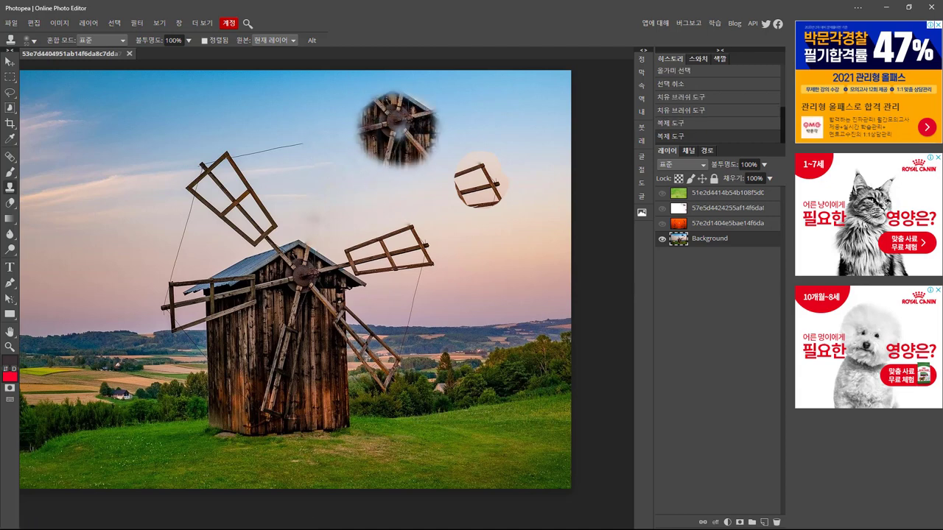
Sample the windmill's hub with the Healing Brush and paint a blended copy of it in the sky left of the windmill.
right_click(10, 157)
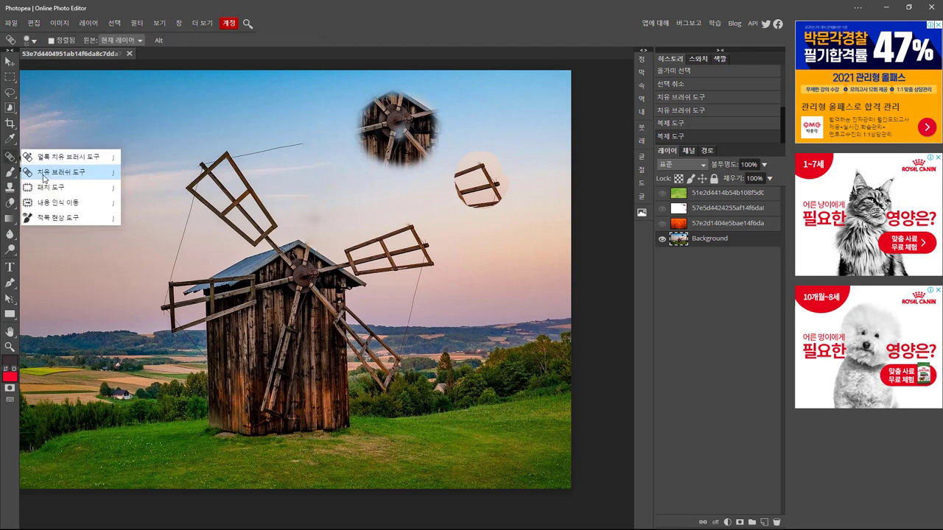
left_click(43, 177)
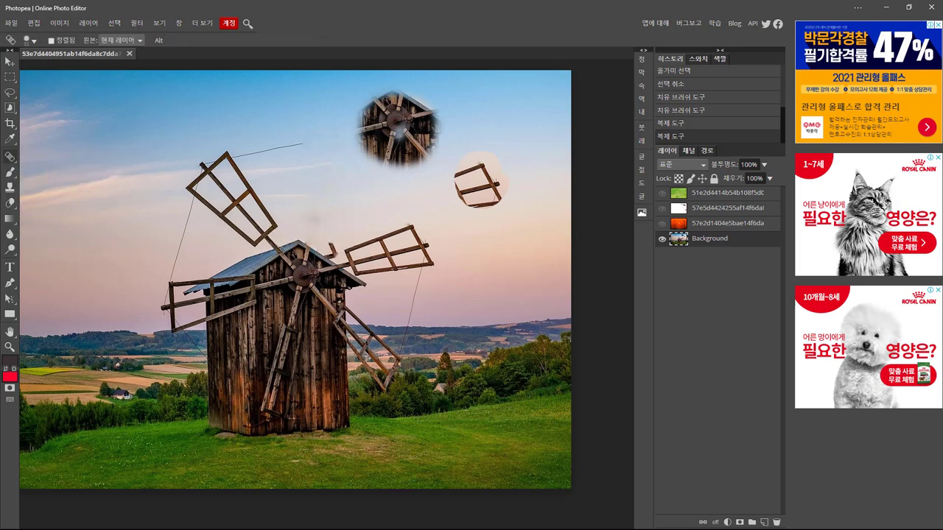
left_click_drag(309, 265, 302, 280)
mouse_move(87, 228)
left_mouse_down()
mouse_move(98, 236)
mouse_move(75, 219)
mouse_move(79, 243)
left_mouse_up()
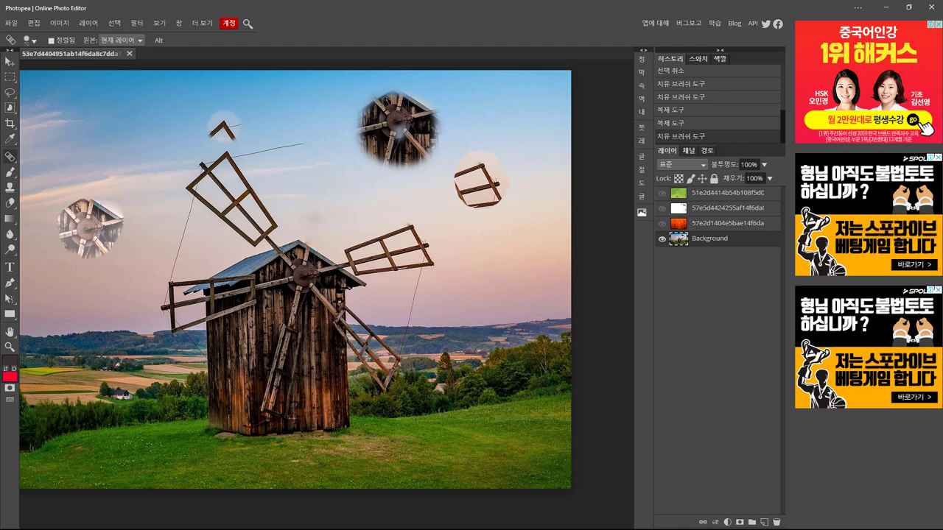
Paint a healed copy of the upper-left blade's tip in the sky just above that blade and switch to the Move tool.
mouse_move(223, 127)
left_mouse_down()
mouse_move(234, 125)
mouse_move(210, 128)
mouse_move(240, 123)
mouse_move(208, 133)
mouse_move(247, 132)
left_mouse_up()
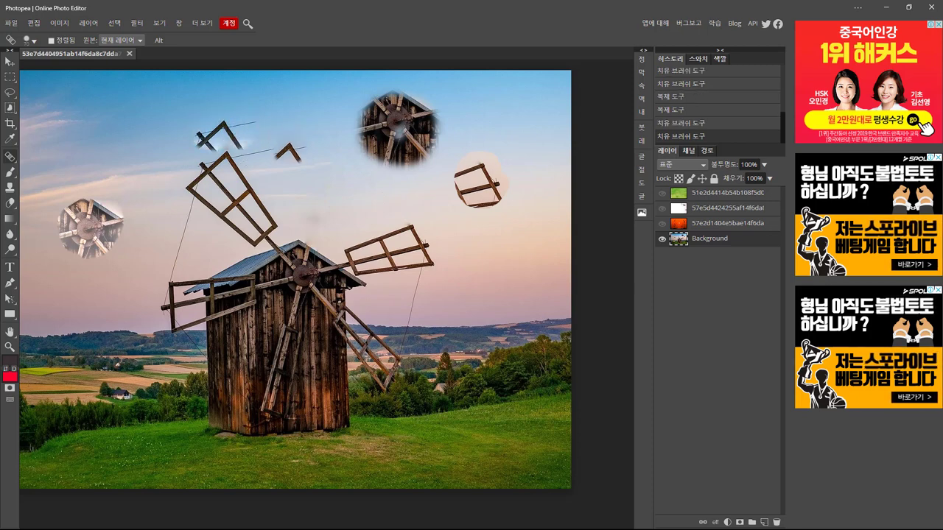
left_click_drag(126, 226, 87, 234)
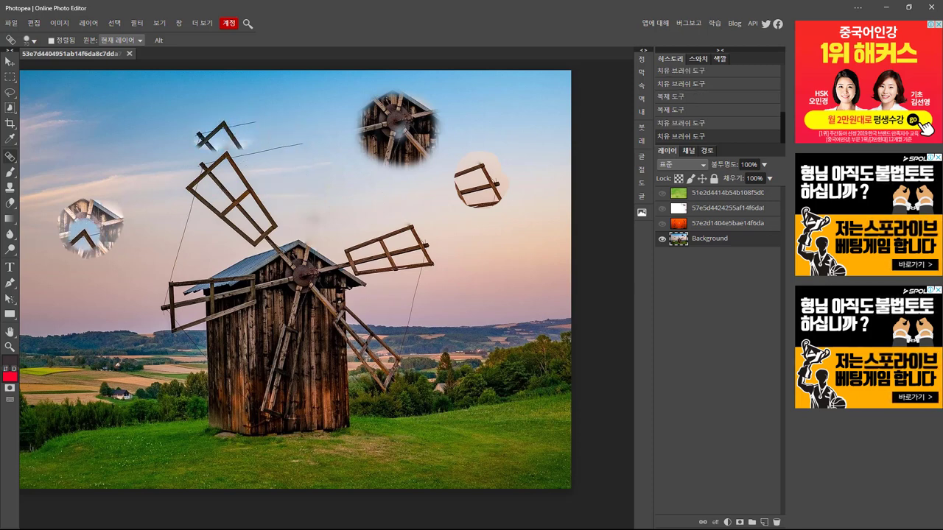
mouse_move(221, 140)
left_mouse_down()
mouse_move(234, 117)
mouse_move(220, 136)
mouse_move(217, 110)
mouse_move(221, 136)
mouse_move(248, 115)
mouse_move(244, 137)
mouse_move(198, 140)
mouse_move(224, 144)
mouse_move(107, 236)
left_mouse_up()
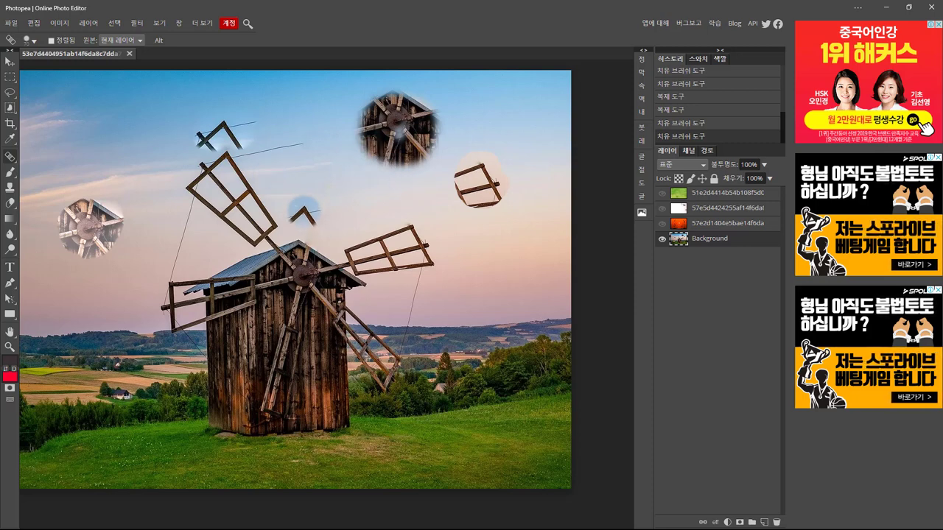
right_click(10, 156)
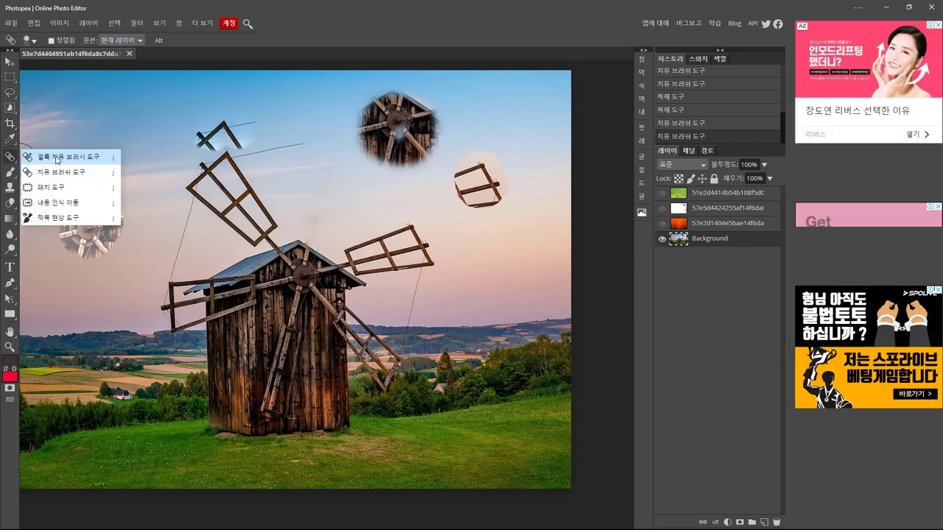
left_click(9, 62)
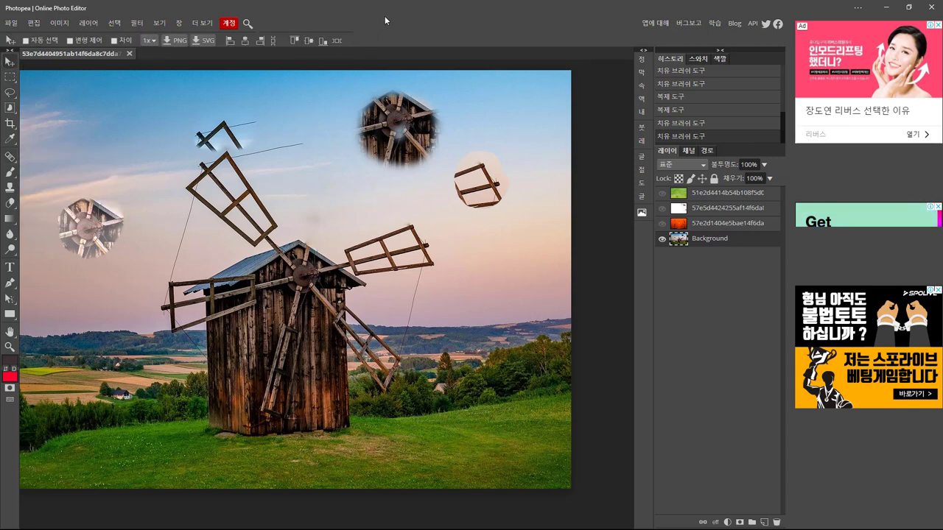